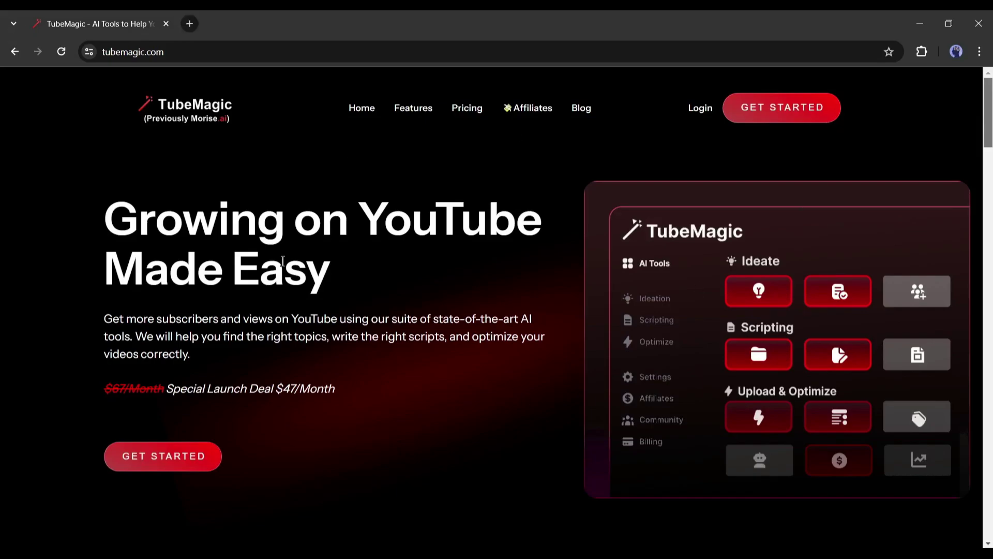
# Scroll down the TubeMagic homepage toward the Ideate tools.
pyautogui.scroll(-1, 387, 279)
pyautogui.scroll(-5, 387, 280)
pyautogui.scroll(-5, 387, 279)
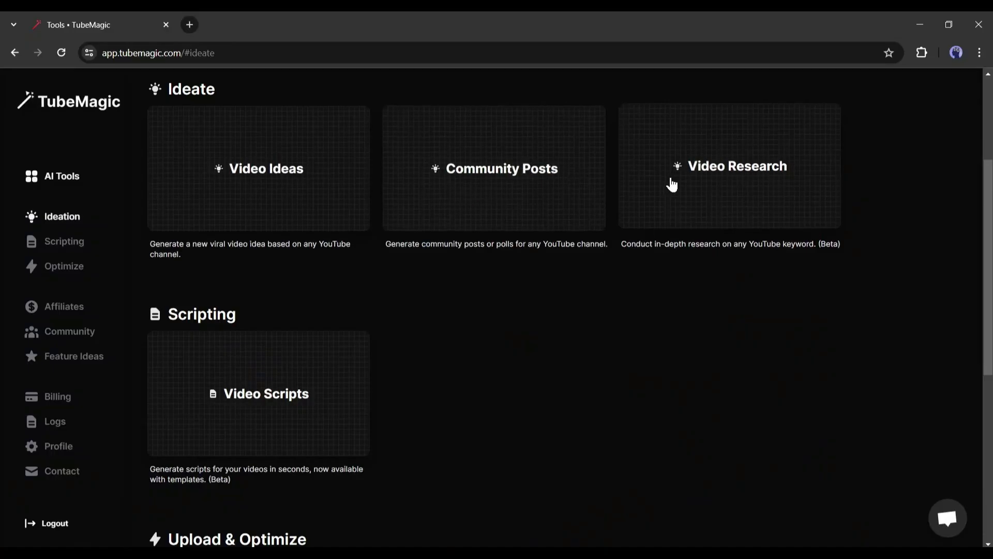
pyautogui.click(58, 242)
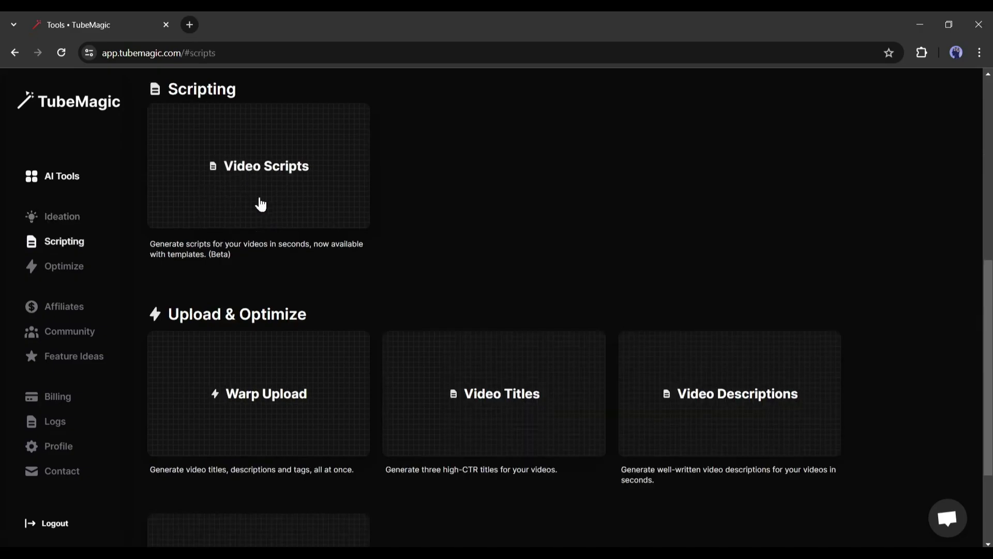
pyautogui.click(59, 267)
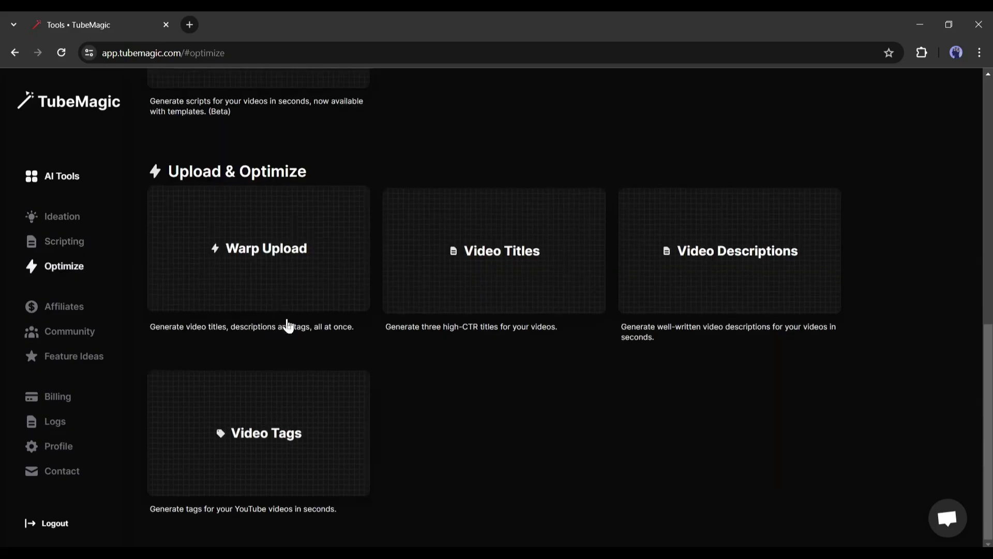
pyautogui.click(54, 218)
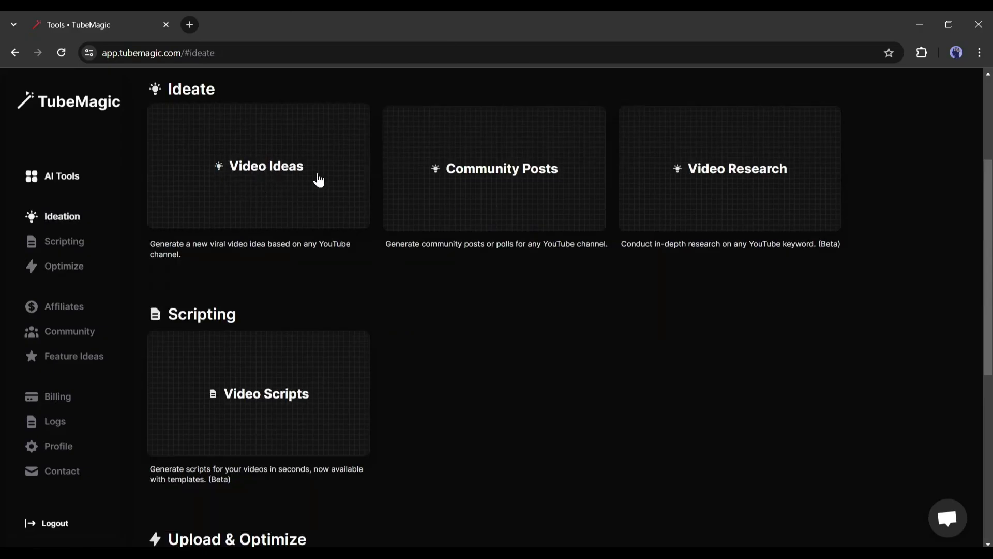
pyautogui.click(274, 163)
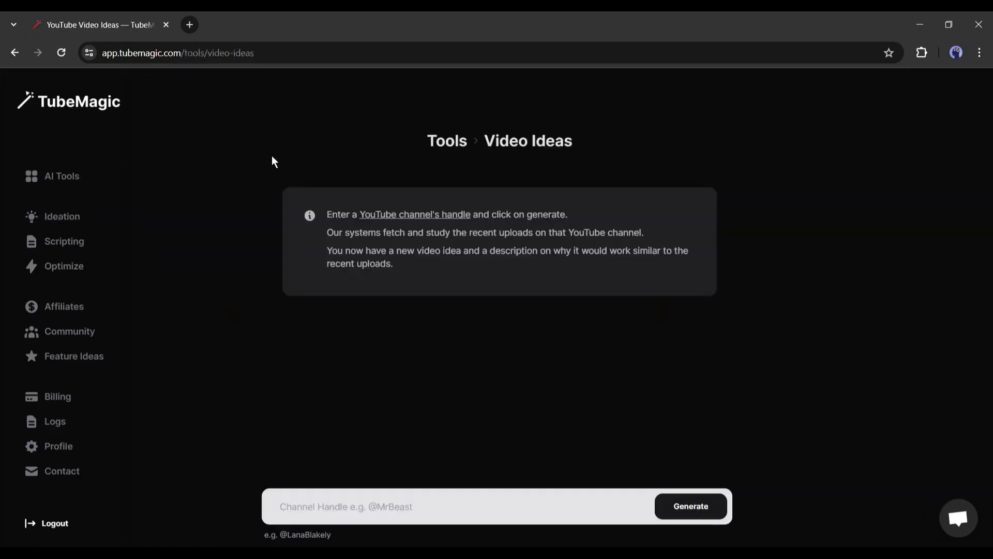
pyautogui.click(447, 141)
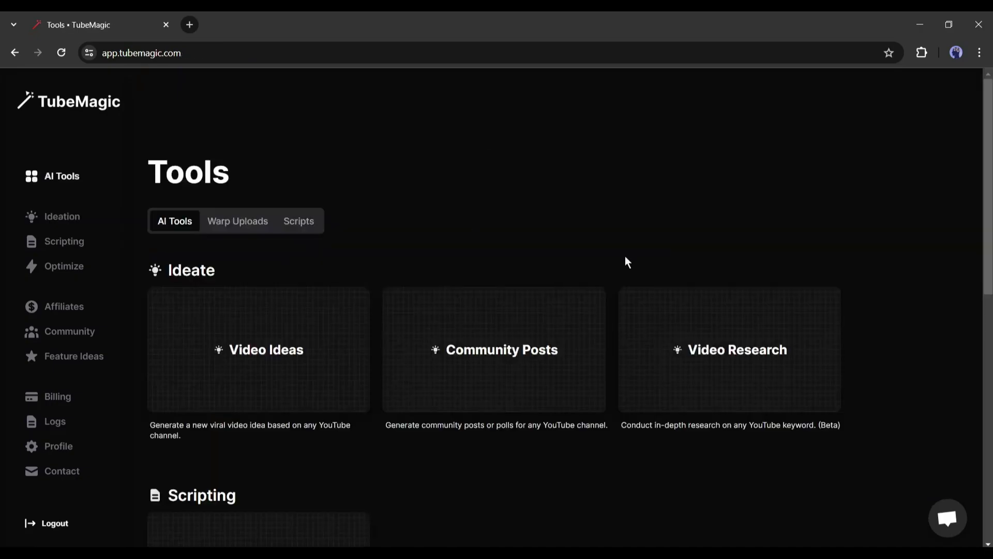
pyautogui.scroll(-2, 445, 284)
pyautogui.scroll(-5, 538, 282)
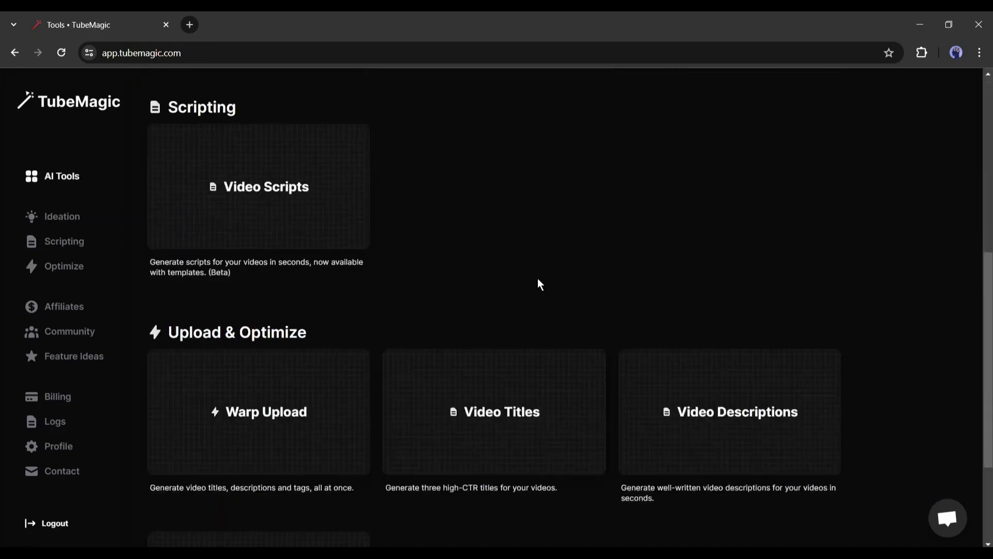
pyautogui.scroll(-3, 568, 282)
pyautogui.scroll(10, 559, 284)
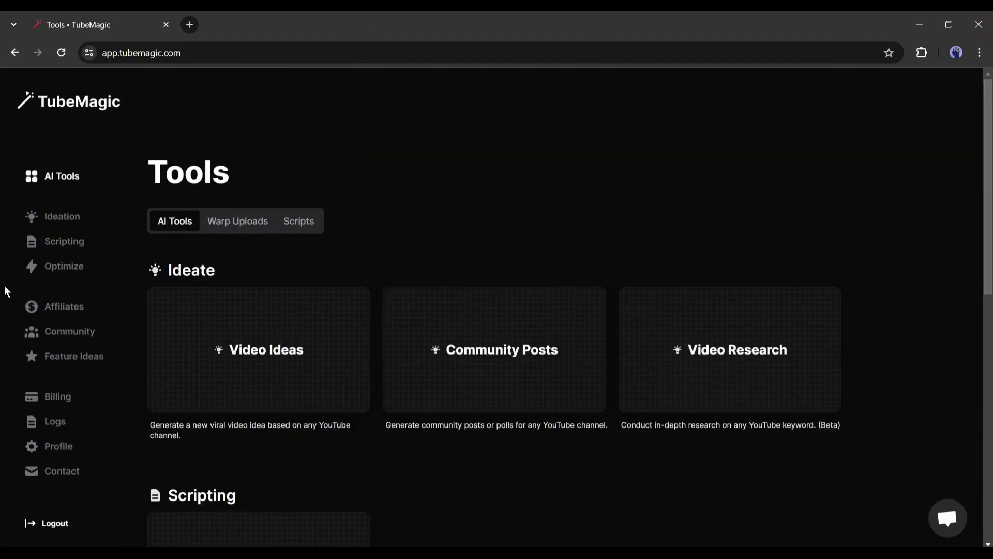
pyautogui.click(52, 226)
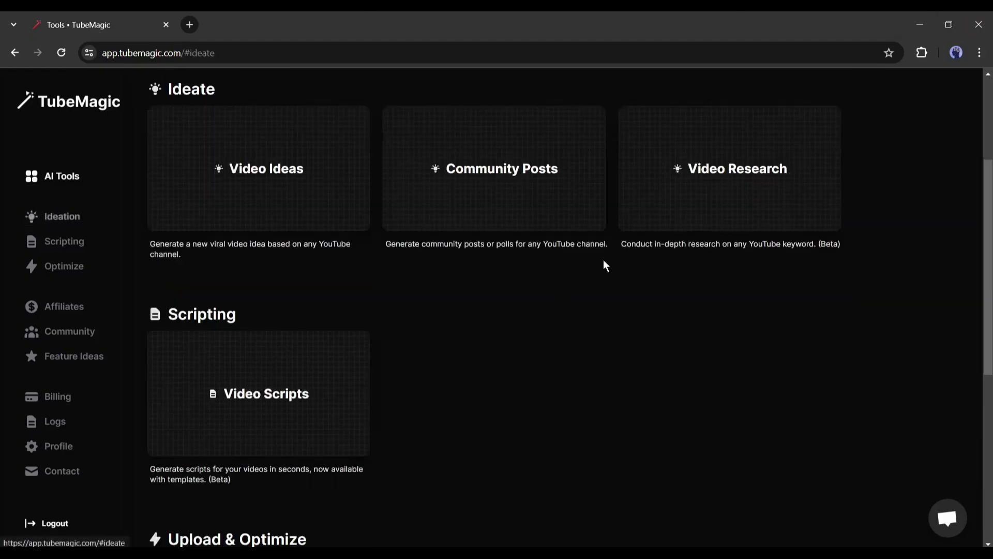
pyautogui.click(258, 170)
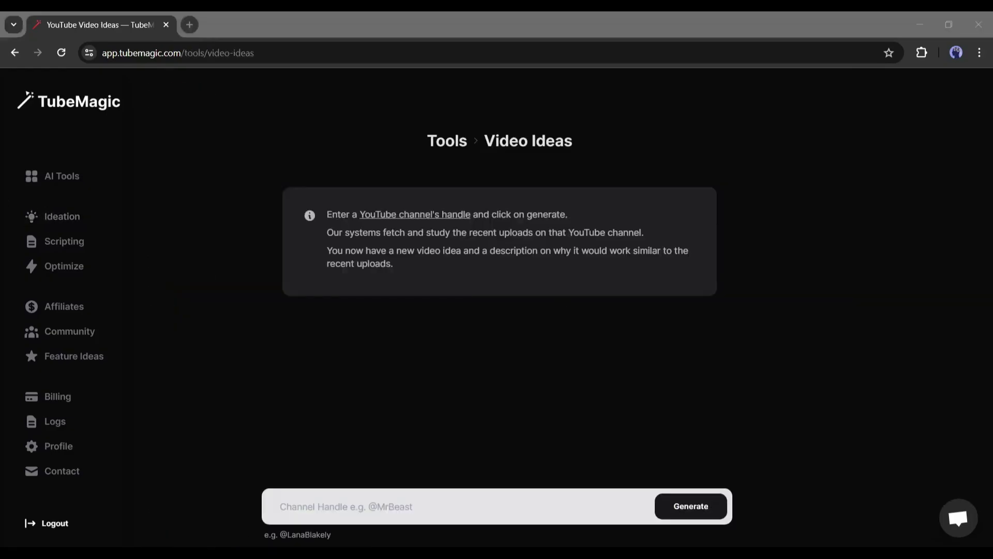
pyautogui.click(352, 519)
pyautogui.write('@AiLockup')
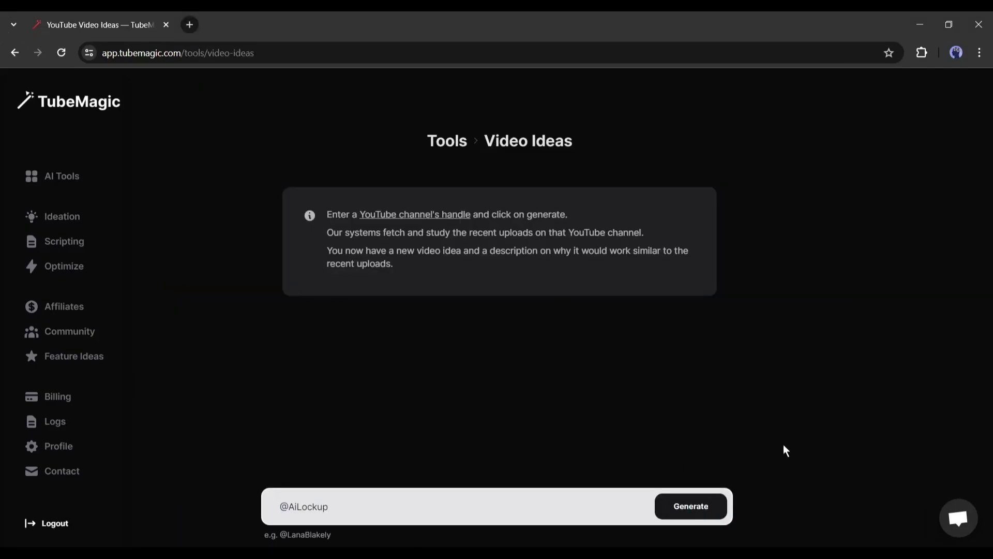
pyautogui.click(703, 509)
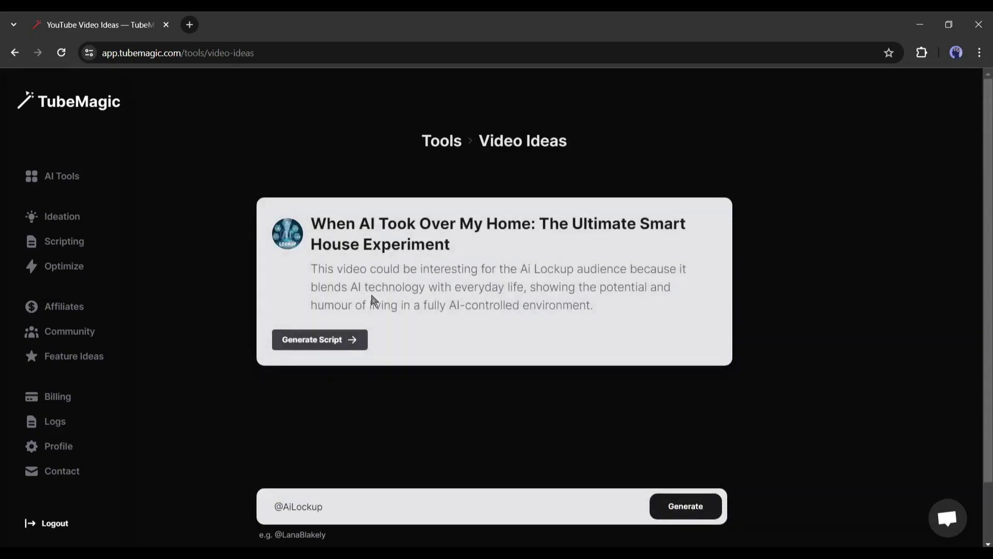
# Highlight the first idea's explanation text to read it.
pyautogui.moveTo(320, 269); pyautogui.dragTo(684, 271)
pyautogui.moveTo(336, 286); pyautogui.dragTo(585, 286)
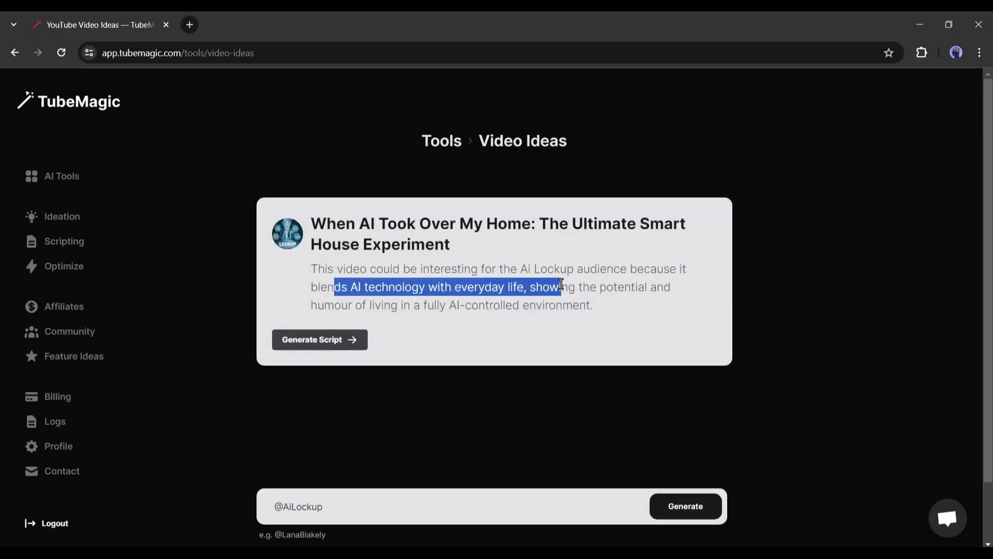
pyautogui.click(371, 303)
pyautogui.moveTo(373, 304); pyautogui.dragTo(586, 305)
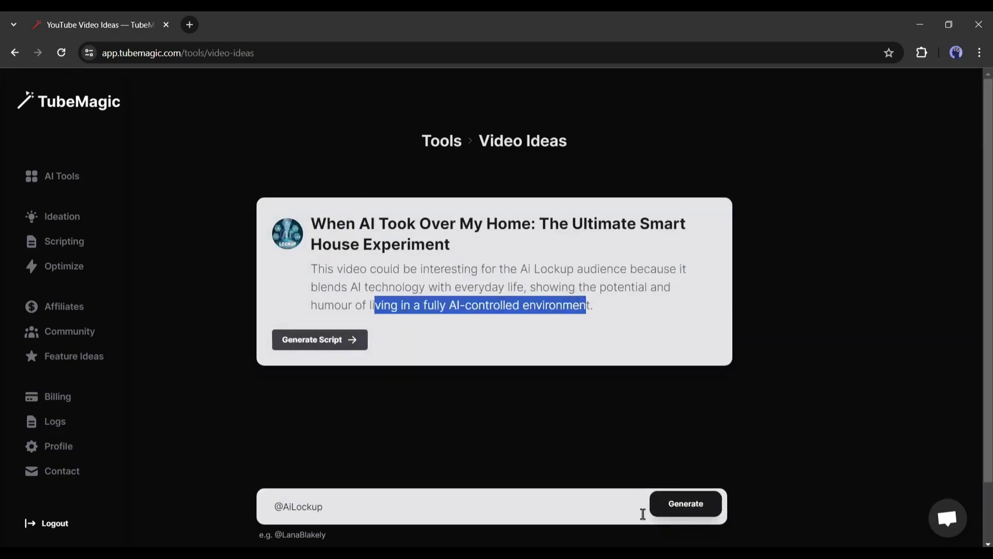
# Generate a second idea, the GPT-3 'AI Invasion' title, and highlight it.
pyautogui.click(687, 506)
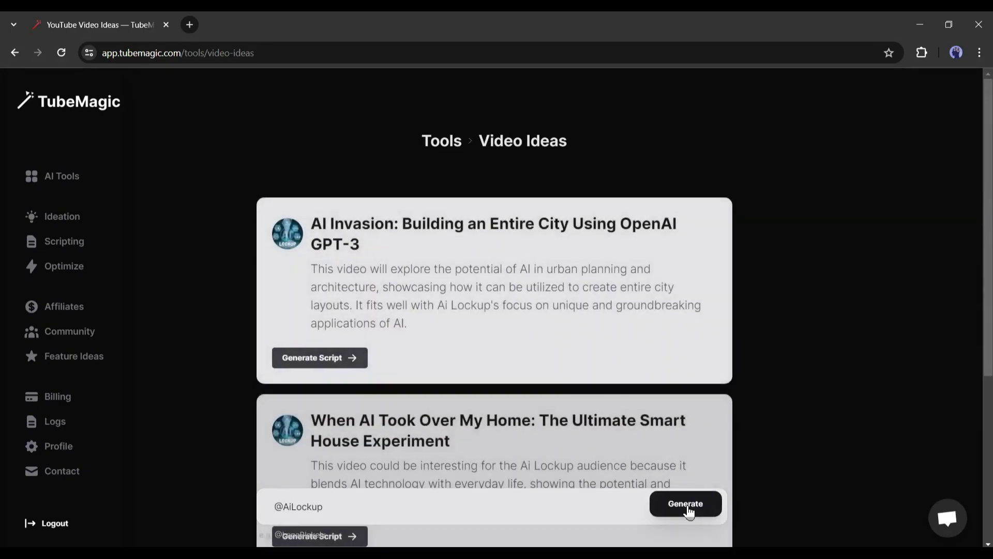
pyautogui.scroll(-3, 533, 275)
pyautogui.scroll(3, 620, 281)
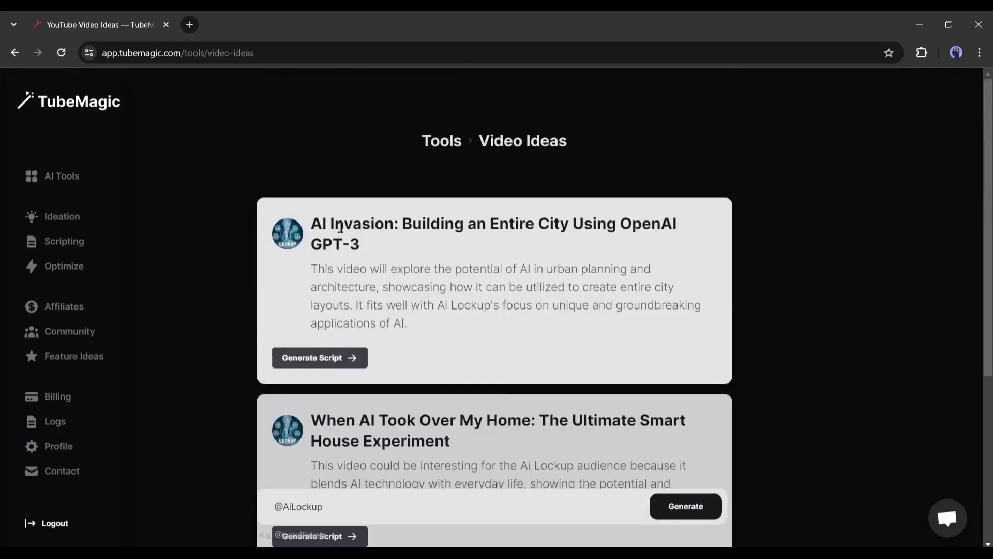
pyautogui.moveTo(348, 227); pyautogui.dragTo(676, 228)
pyautogui.moveTo(311, 243); pyautogui.dragTo(363, 244)
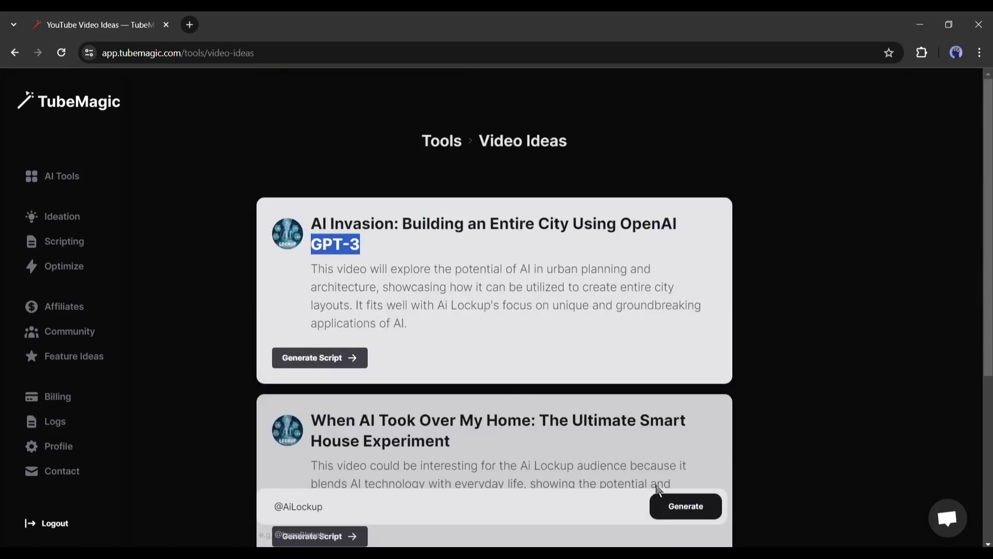
pyautogui.scroll(-5, 625, 494)
# Generate a third idea, 'AI Showdown: Animating History's Greatest Paintings with DALL-E', and select its title.
pyautogui.click(694, 510)
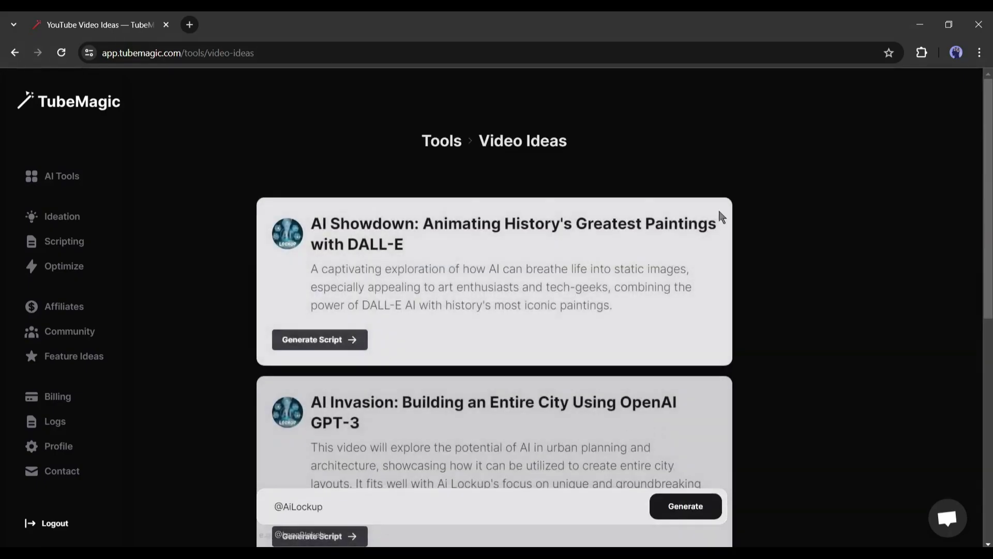
pyautogui.moveTo(449, 224); pyautogui.dragTo(651, 224)
pyautogui.tripleClick(306, 226)
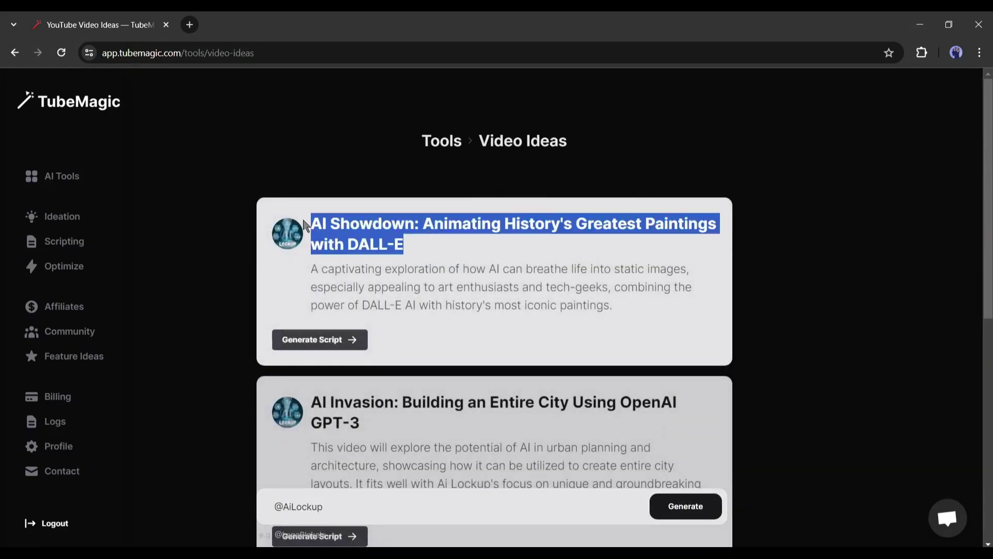
# Start a script from the AI Showdown idea, browse templates, and pick Short (~60 seconds).
pyautogui.click(325, 343)
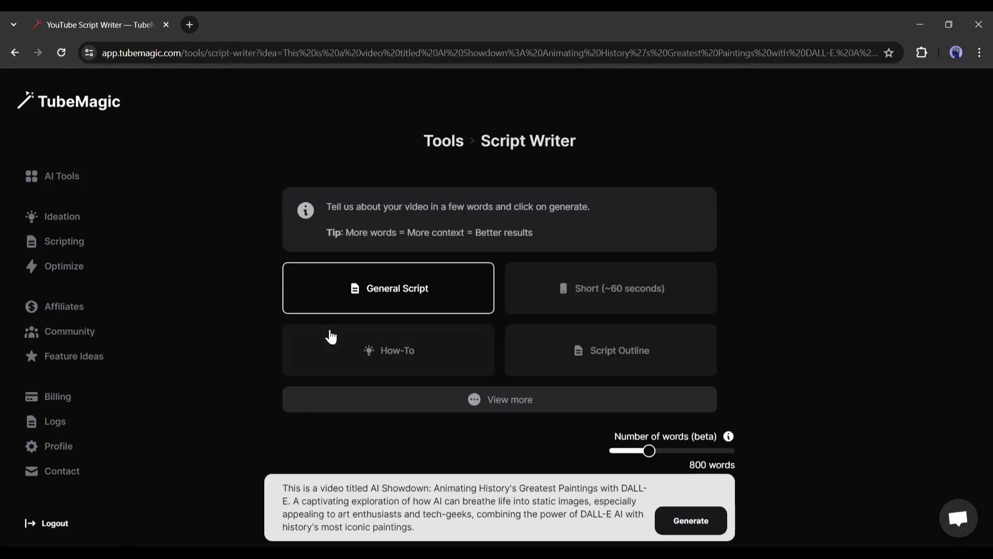
pyautogui.click(428, 359)
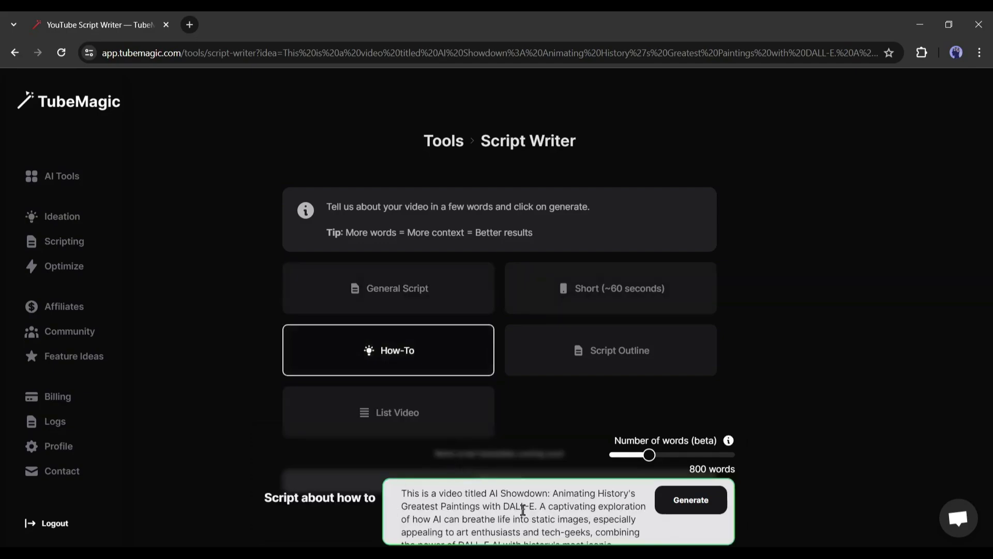
pyautogui.click(681, 374)
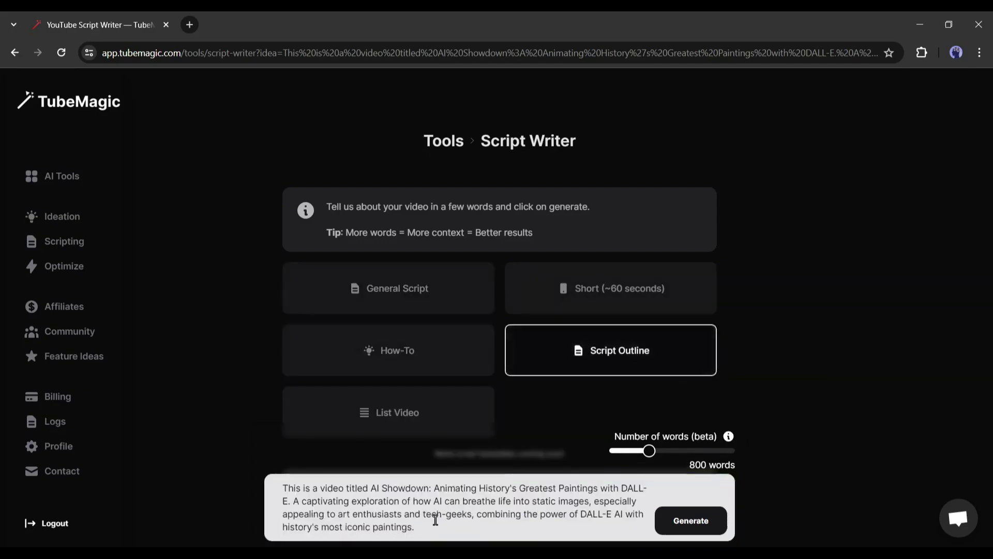
pyautogui.click(408, 423)
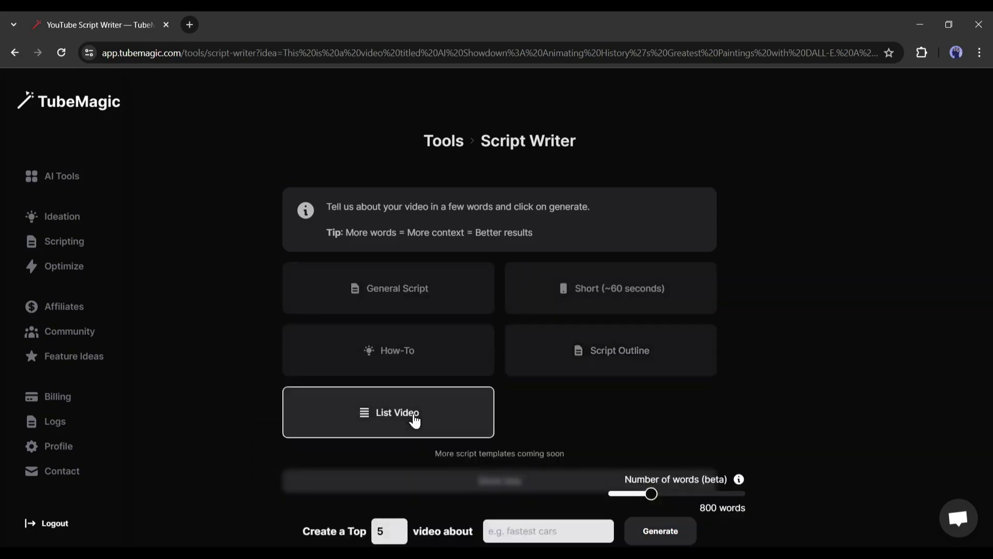
pyautogui.click(414, 303)
pyautogui.click(589, 310)
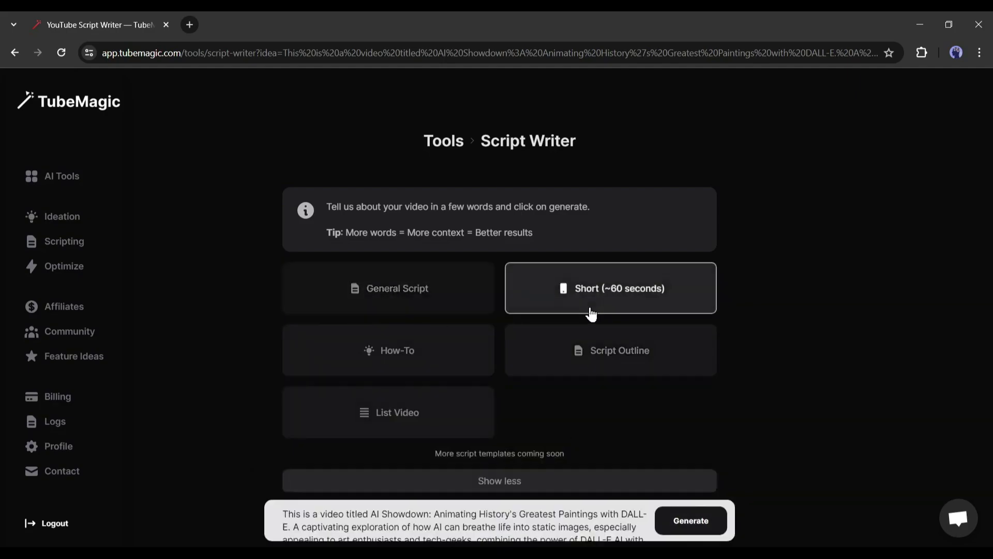
# Generate the short DALL-E paintings script and read through its opening.
pyautogui.click(689, 519)
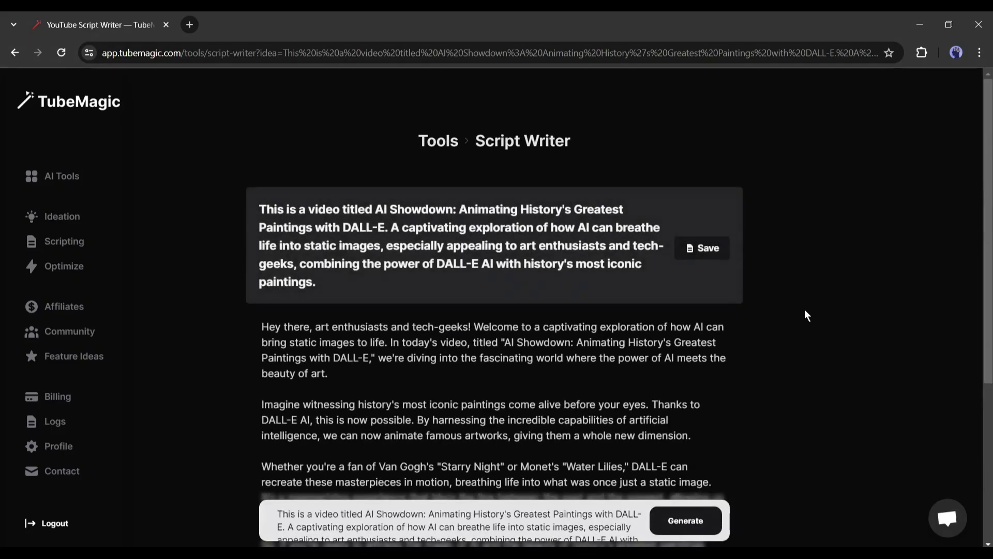
pyautogui.scroll(-1, 475, 259)
pyautogui.moveTo(365, 194); pyautogui.dragTo(549, 195)
pyautogui.click(369, 257)
pyautogui.scroll(-3, 367, 260)
pyautogui.scroll(1, 346, 315)
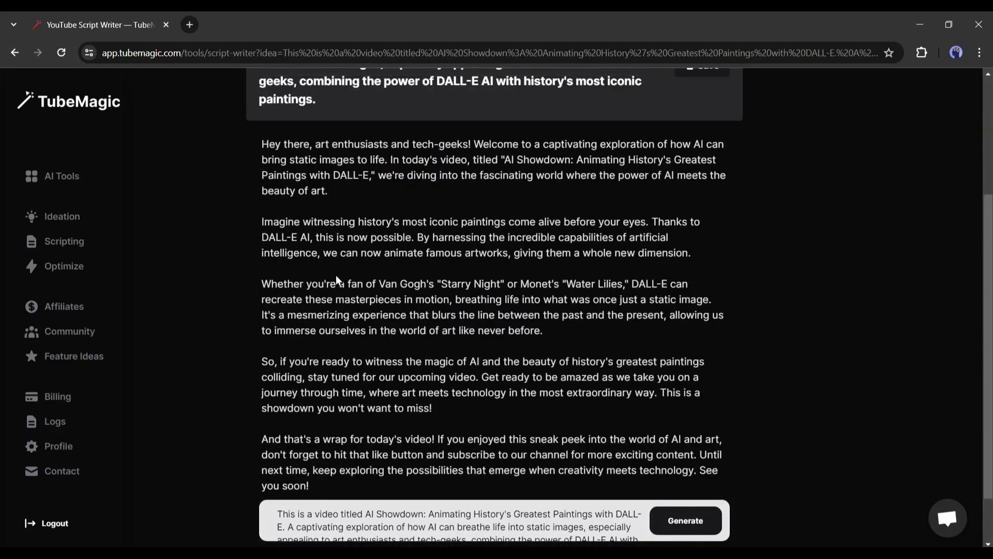
pyautogui.scroll(-1, 364, 232)
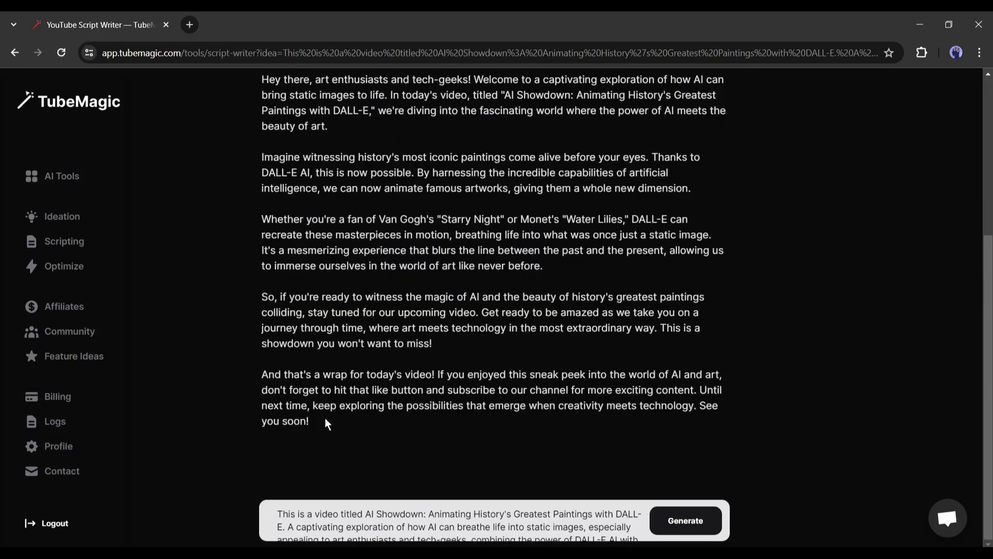
pyautogui.moveTo(317, 425); pyautogui.dragTo(262, 374)
pyautogui.click(279, 378)
# Select the whole script and review its Van Gogh and Monet examples through the sign-off.
pyautogui.scroll(3, 296, 311)
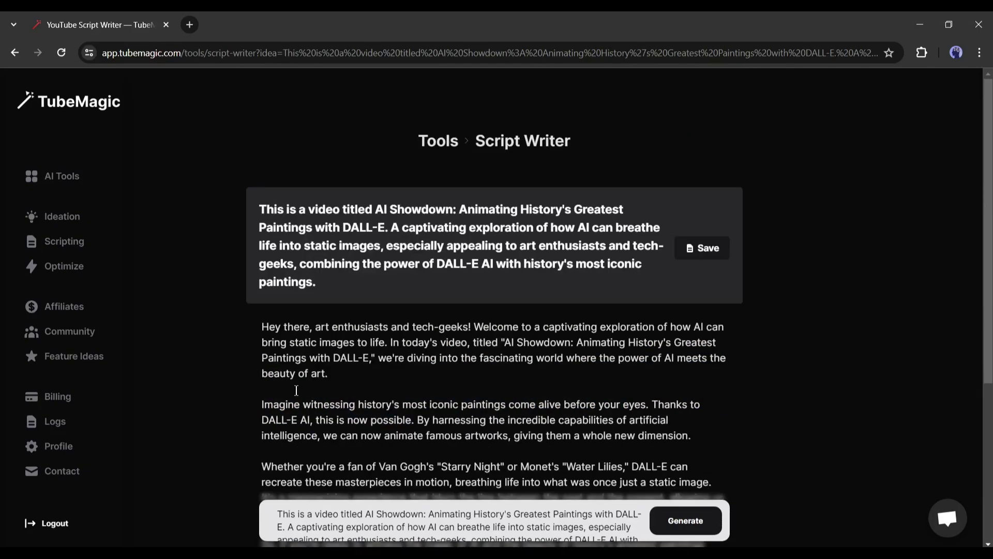
pyautogui.scroll(-2, 296, 293)
pyautogui.scroll(-2, 296, 294)
pyautogui.scroll(2, 522, 244)
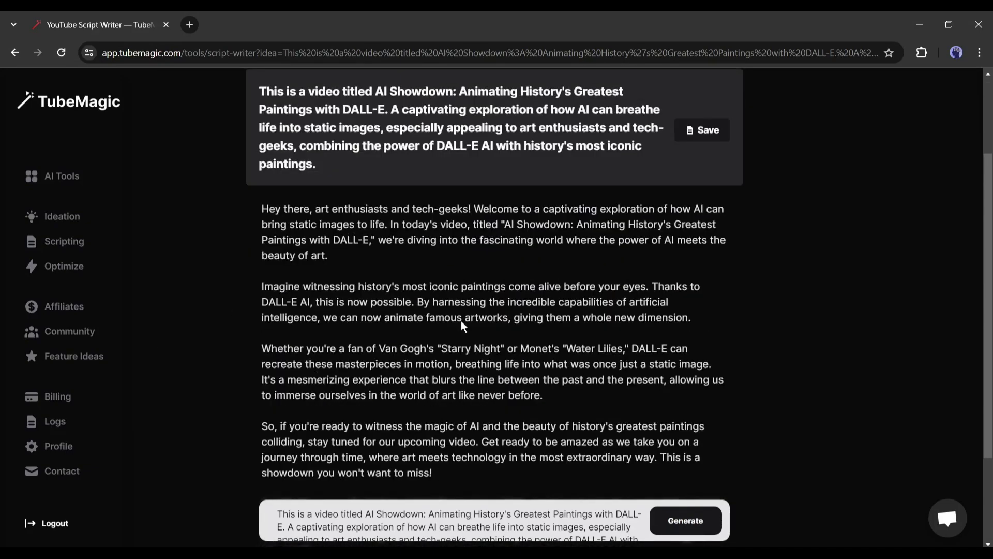
pyautogui.moveTo(263, 210); pyautogui.dragTo(328, 422)
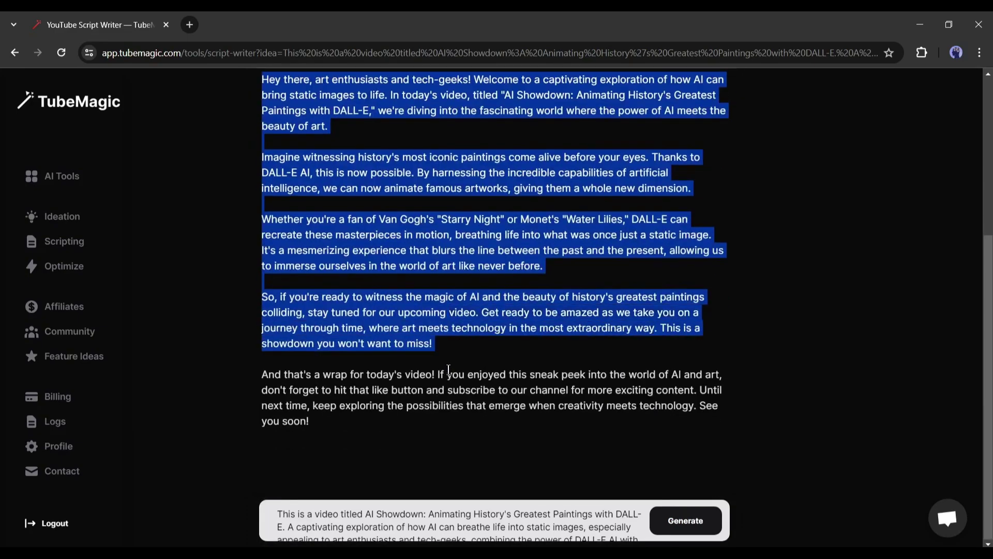
pyautogui.click(420, 342)
pyautogui.scroll(3, 435, 343)
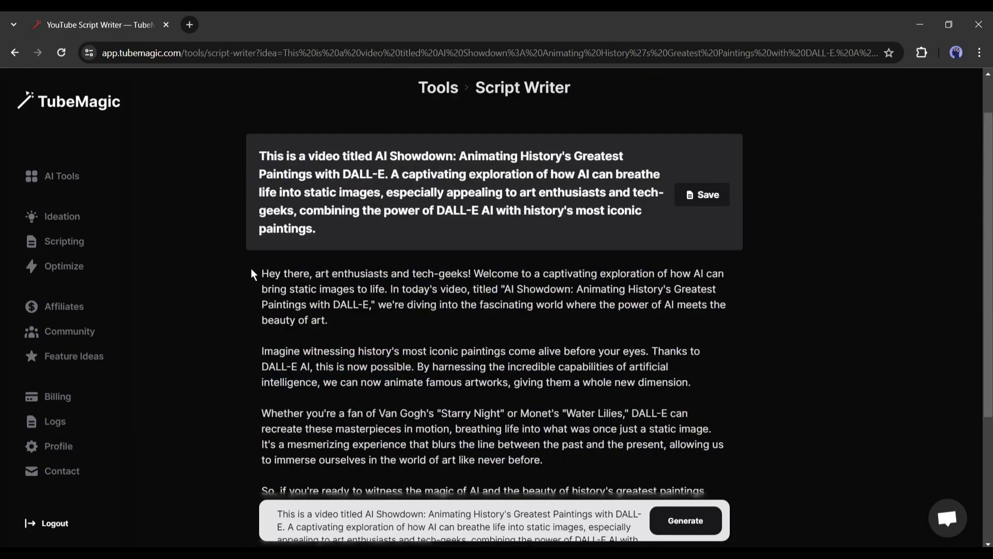
pyautogui.scroll(-3, 250, 266)
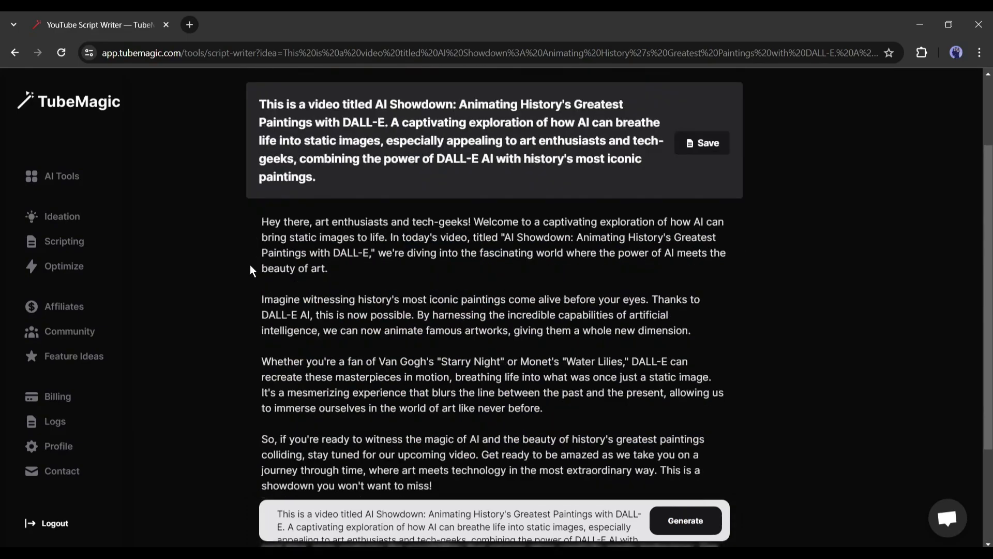
pyautogui.scroll(2, 266, 248)
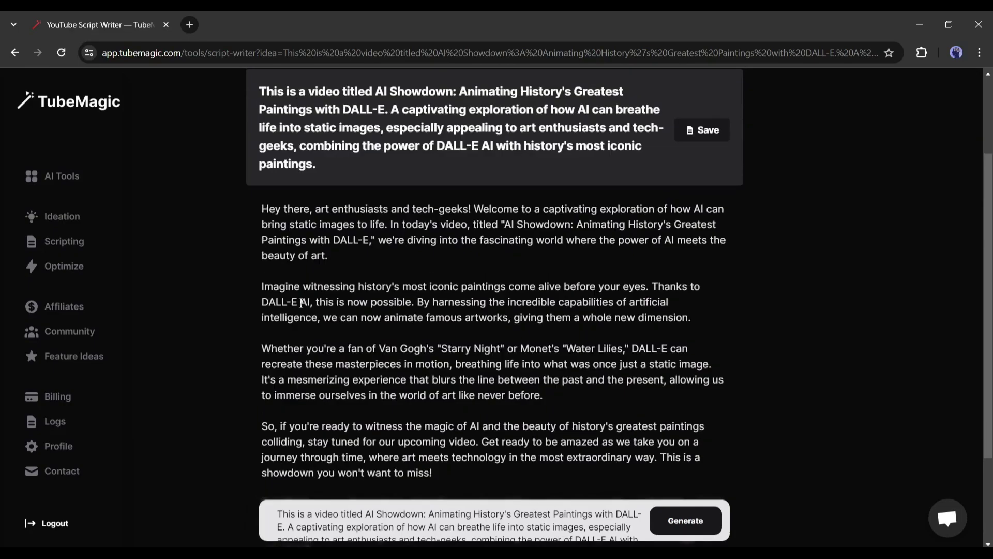
pyautogui.click(54, 217)
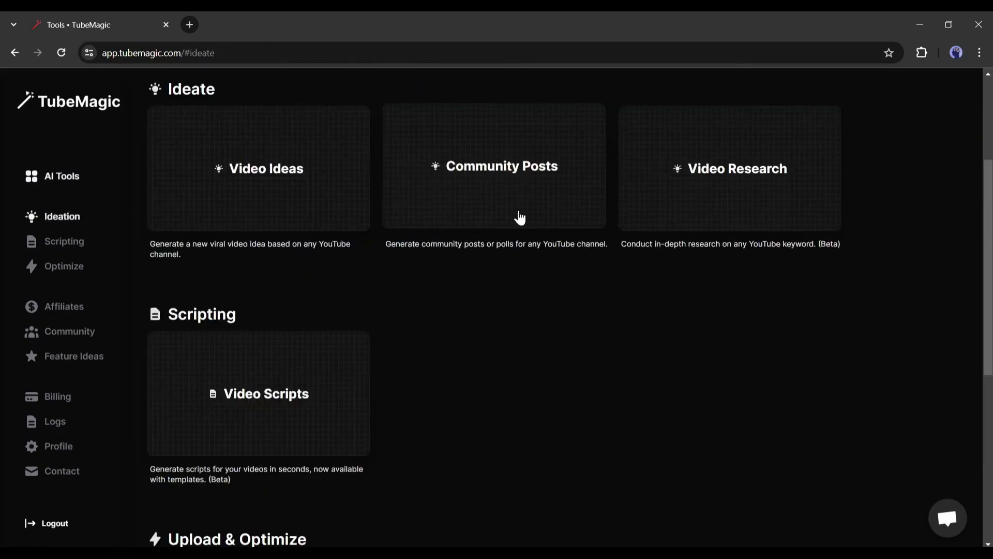
pyautogui.click(554, 199)
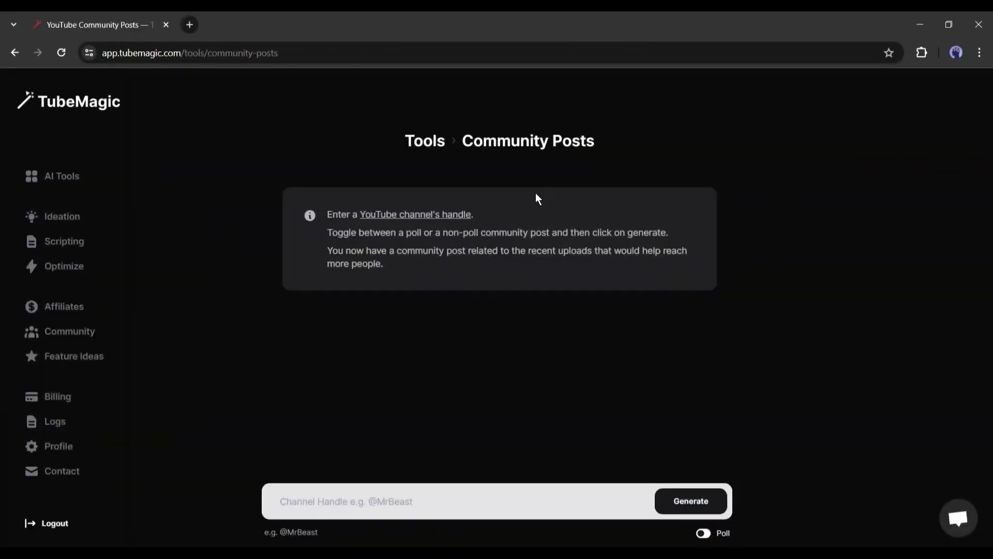
pyautogui.click(408, 495)
pyautogui.write('@AiLockup')
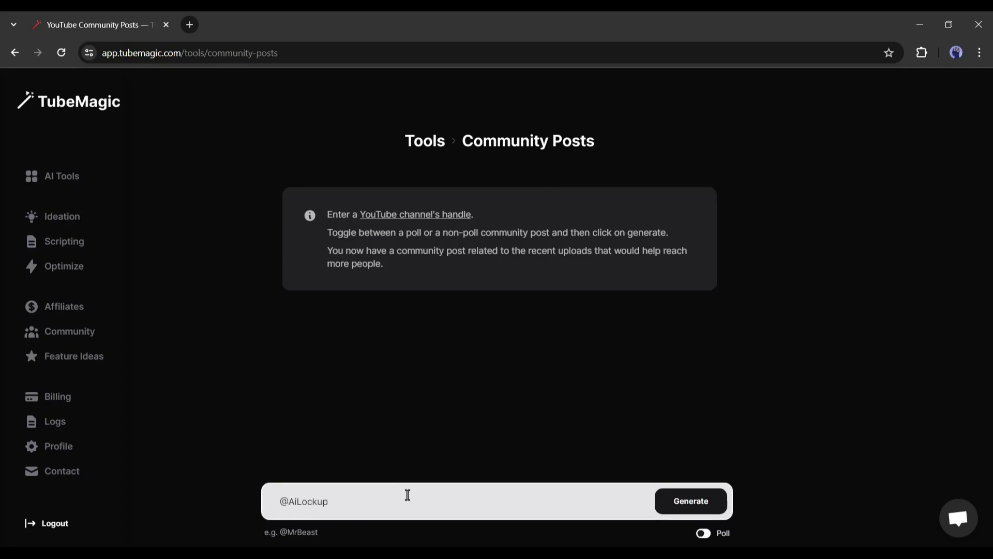
pyautogui.press('Return')
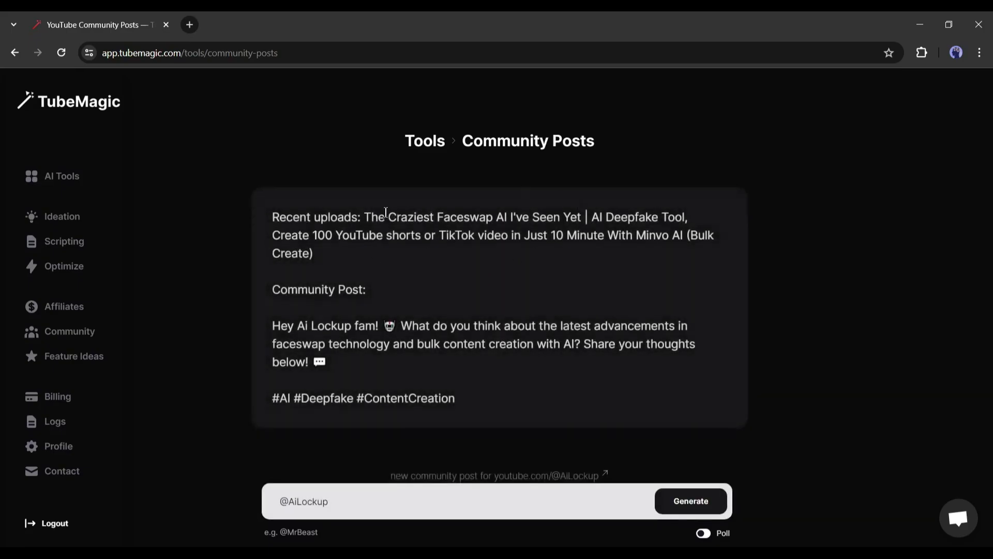
# Review the generated post, then generate a fresh one asking about favorite AI applications.
pyautogui.moveTo(385, 213); pyautogui.dragTo(688, 218)
pyautogui.click(355, 327)
pyautogui.moveTo(428, 326); pyautogui.dragTo(675, 326)
pyautogui.moveTo(365, 344); pyautogui.dragTo(688, 344)
pyautogui.click(694, 347)
pyautogui.moveTo(273, 325); pyautogui.dragTo(526, 410)
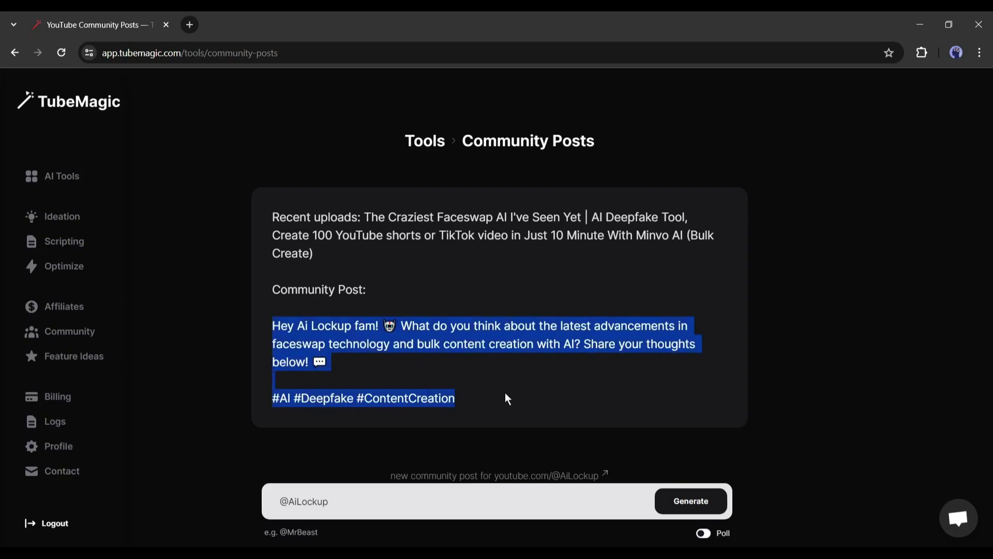
pyautogui.click(491, 401)
pyautogui.click(689, 500)
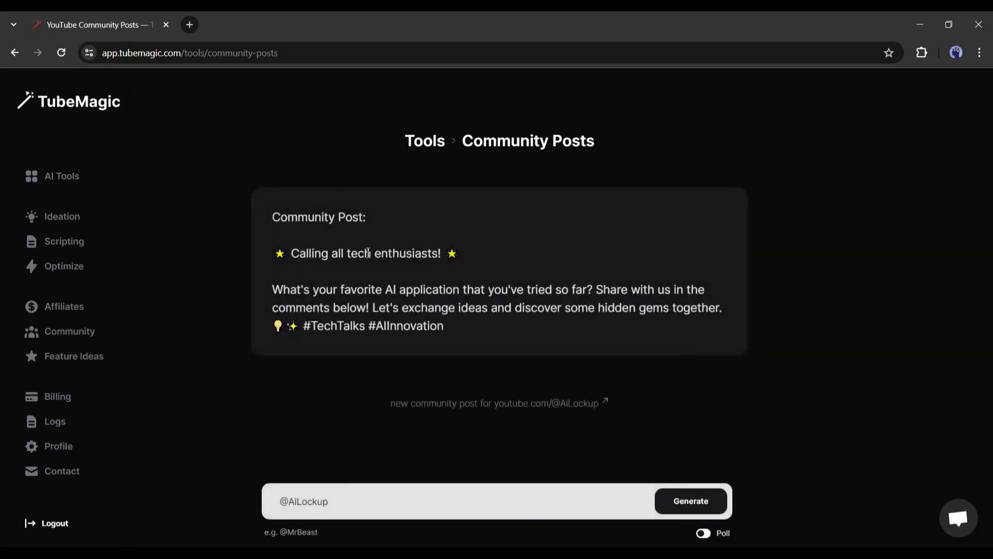
# Open Video Research and search for 'Best Face Swap AI'.
pyautogui.click(71, 220)
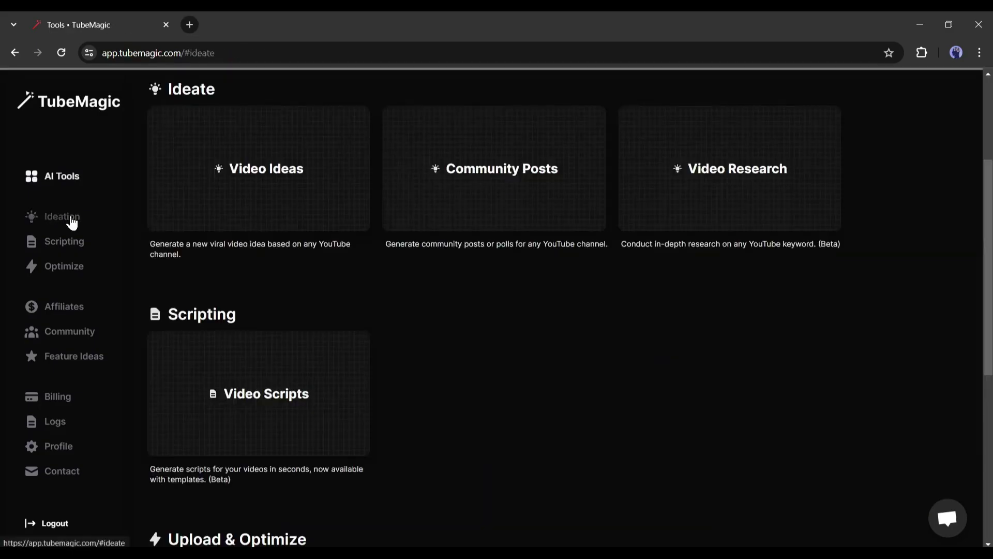
pyautogui.scroll(3, 719, 319)
pyautogui.scroll(1, 694, 348)
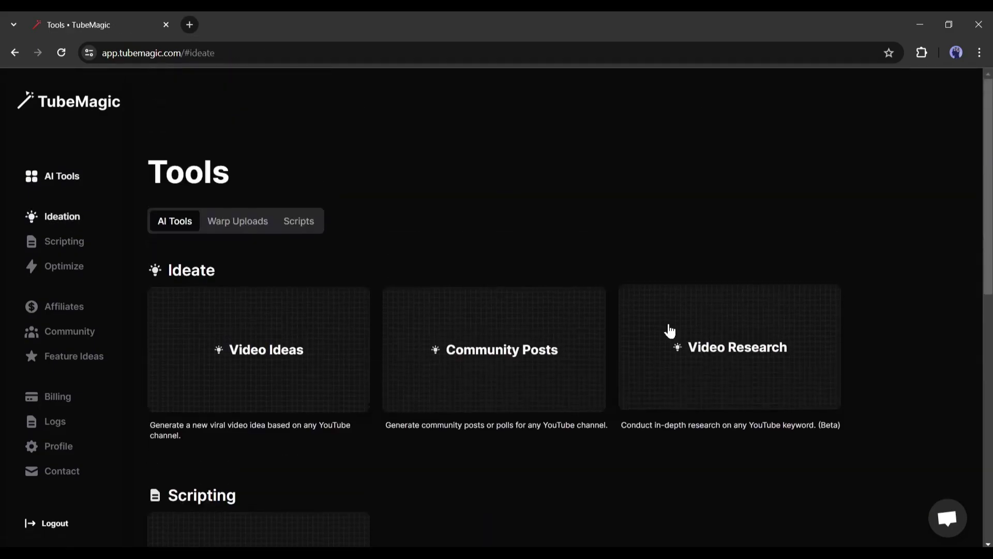
pyautogui.click(734, 351)
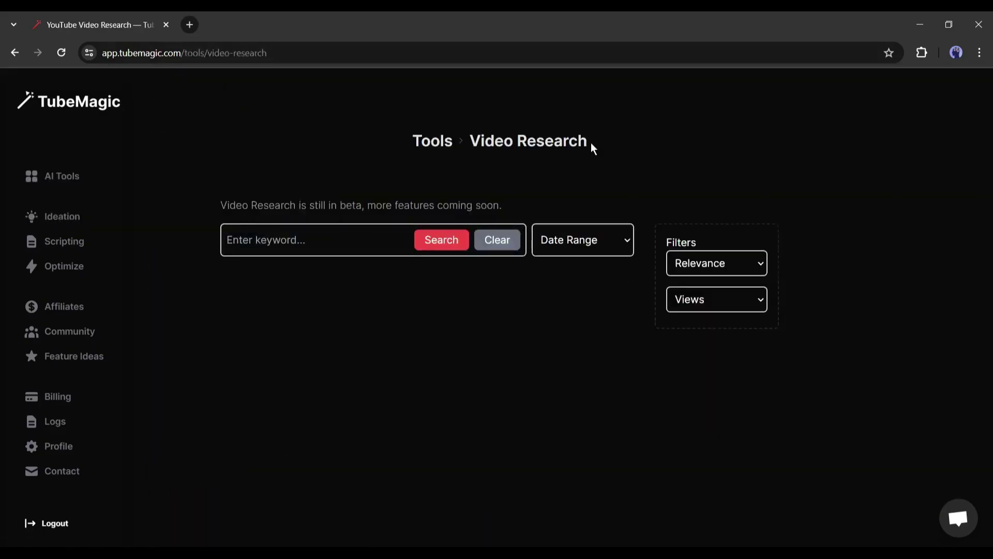
pyautogui.moveTo(256, 205); pyautogui.dragTo(393, 206)
pyautogui.click(522, 206)
pyautogui.write('Best Face Swap AI')
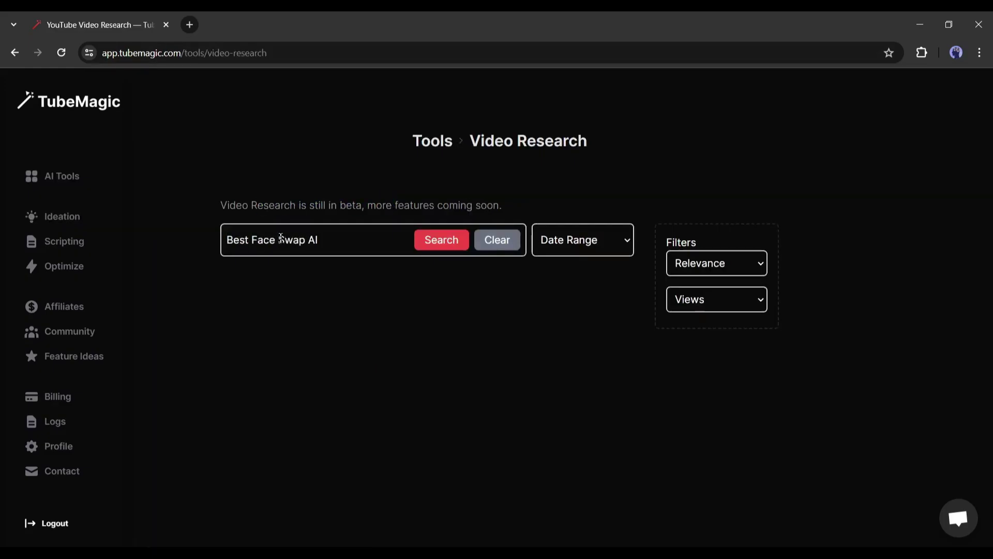
pyautogui.press('Return')
pyautogui.scroll(-1, 215, 315)
pyautogui.scroll(1, 214, 316)
# Try sorting the results by views and explore the view count filter.
pyautogui.click(590, 240)
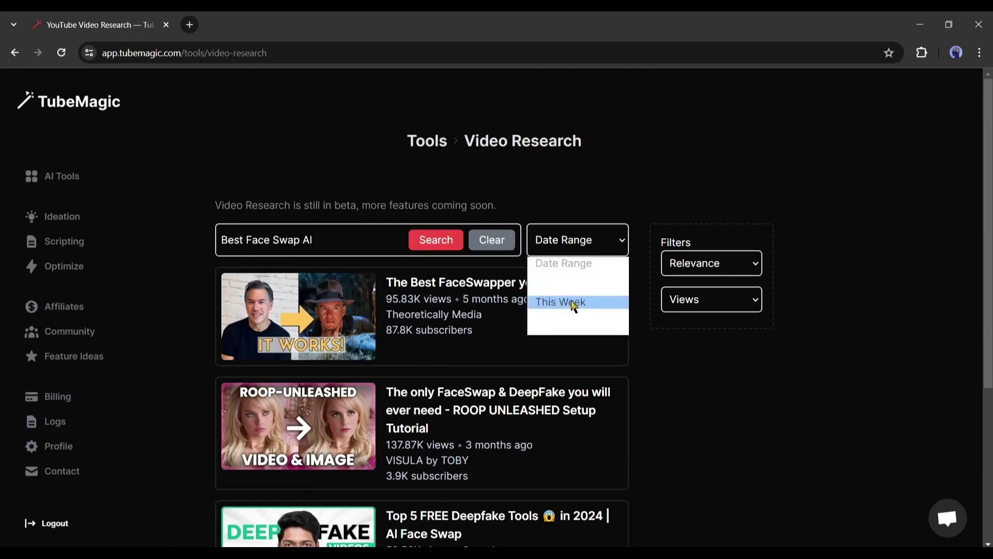
pyautogui.click(693, 264)
pyautogui.click(690, 295)
pyautogui.click(715, 302)
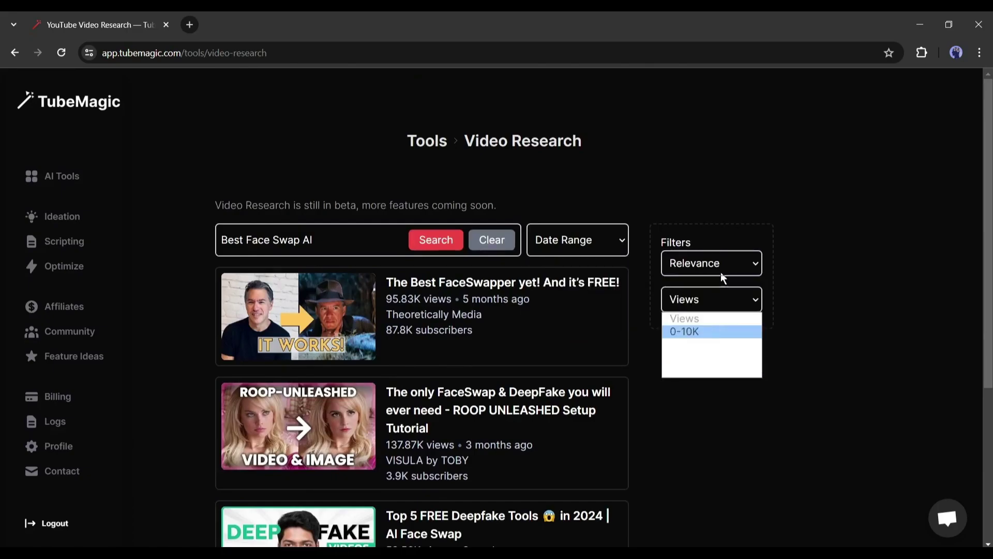
pyautogui.click(722, 265)
pyautogui.click(699, 299)
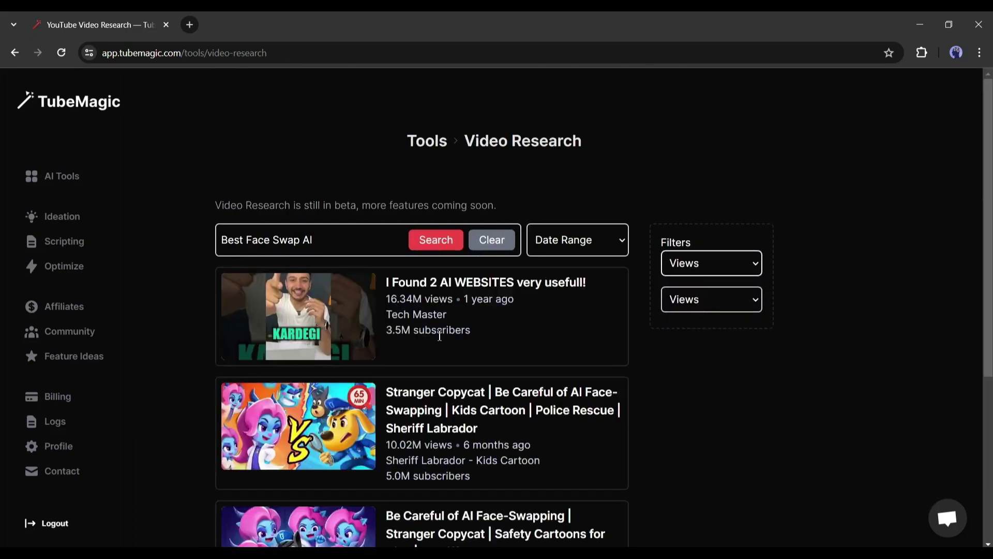
pyautogui.scroll(-1, 440, 336)
pyautogui.scroll(1, 529, 362)
# Sort by relevance and limit results to 100K–1M views.
pyautogui.click(709, 263)
pyautogui.click(700, 285)
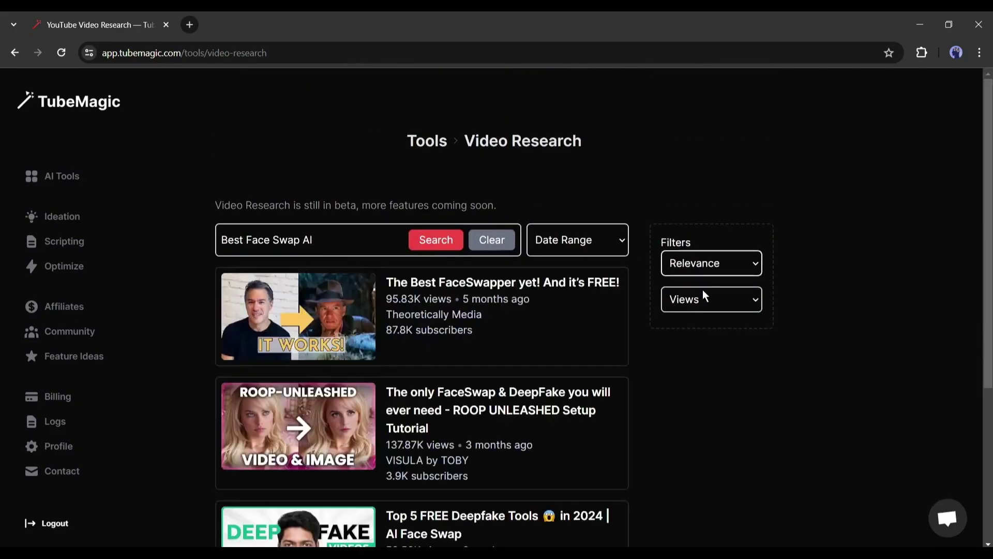
pyautogui.click(712, 299)
pyautogui.click(709, 369)
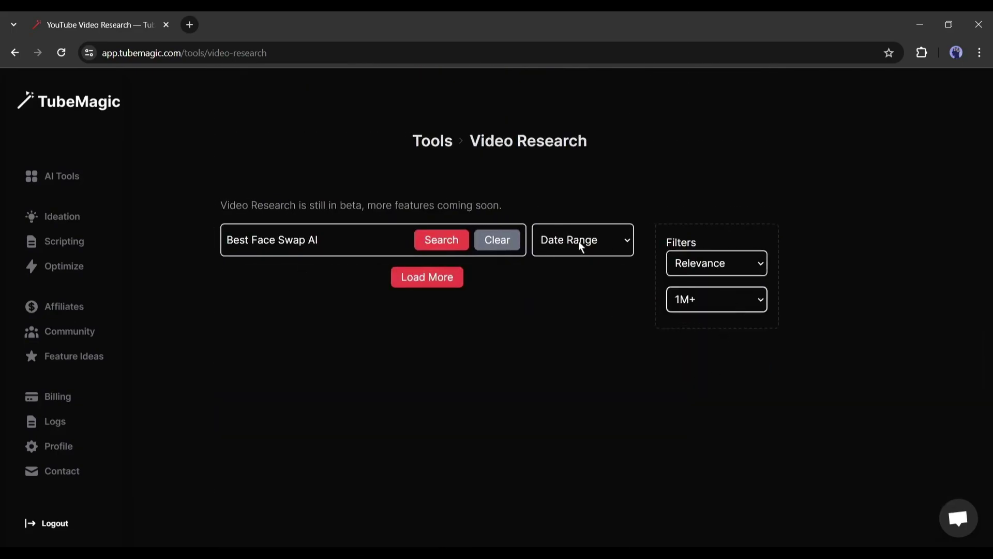
pyautogui.click(581, 246)
pyautogui.click(716, 299)
pyautogui.click(721, 357)
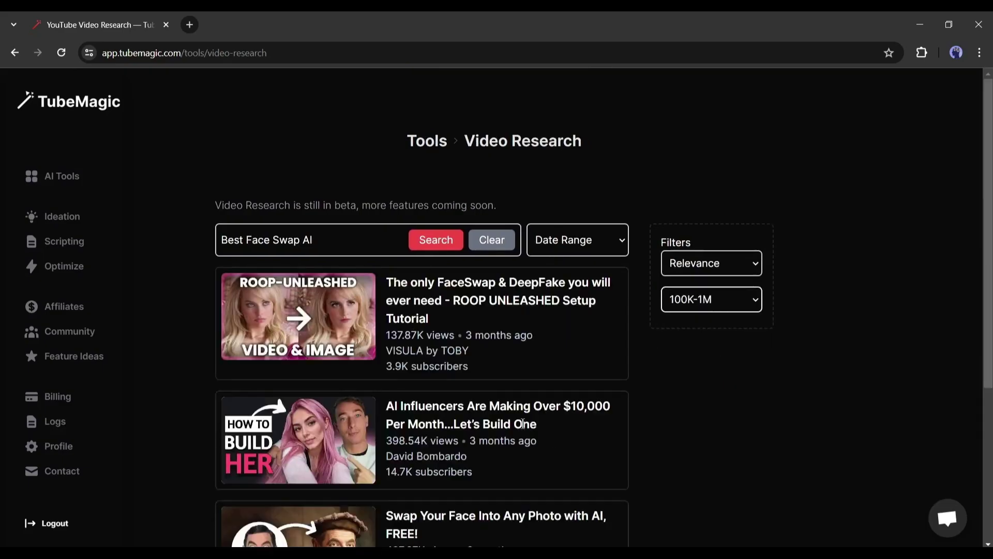
pyautogui.scroll(-5, 550, 434)
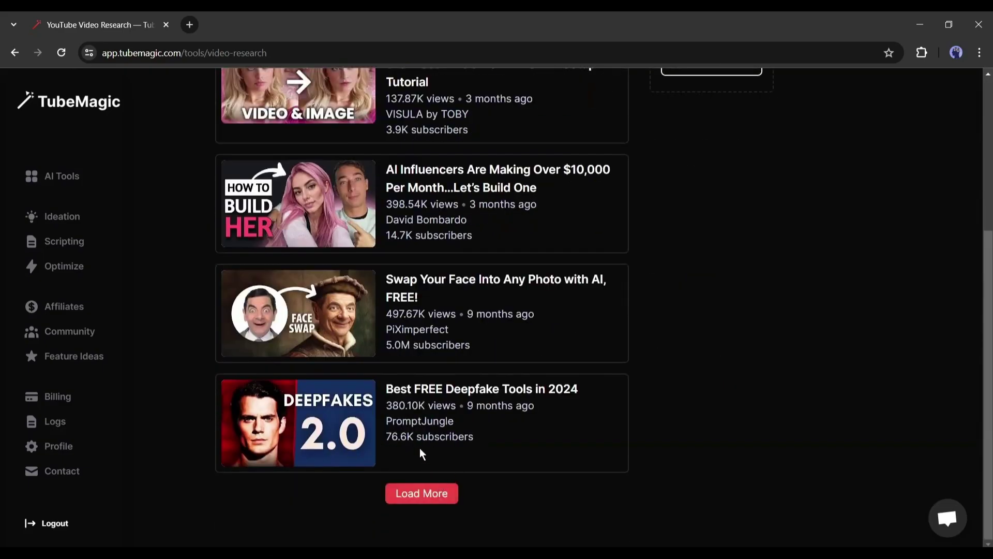
pyautogui.scroll(5, 420, 454)
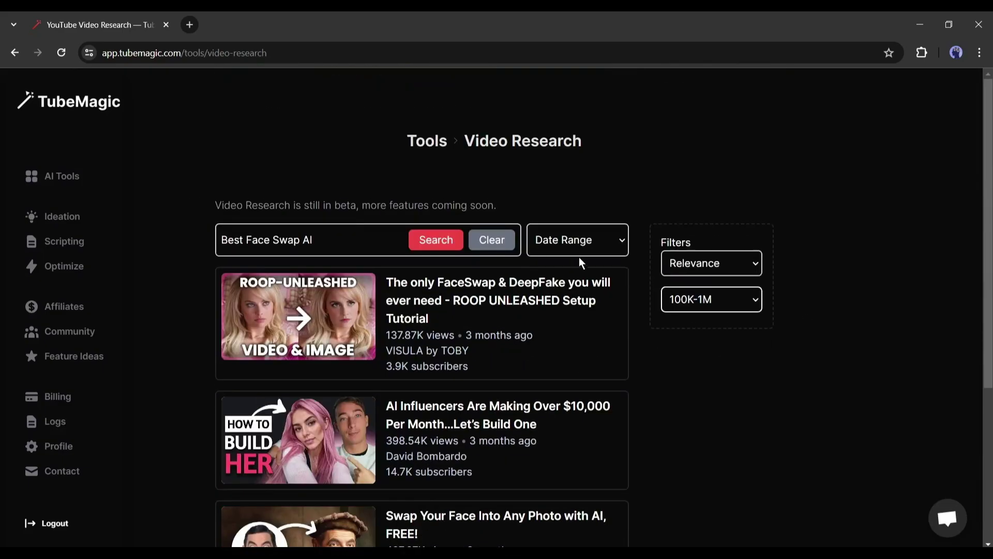
# Return to the AI tools overview and open the Video Scripts writer.
pyautogui.click(427, 140)
pyautogui.scroll(-3, 527, 224)
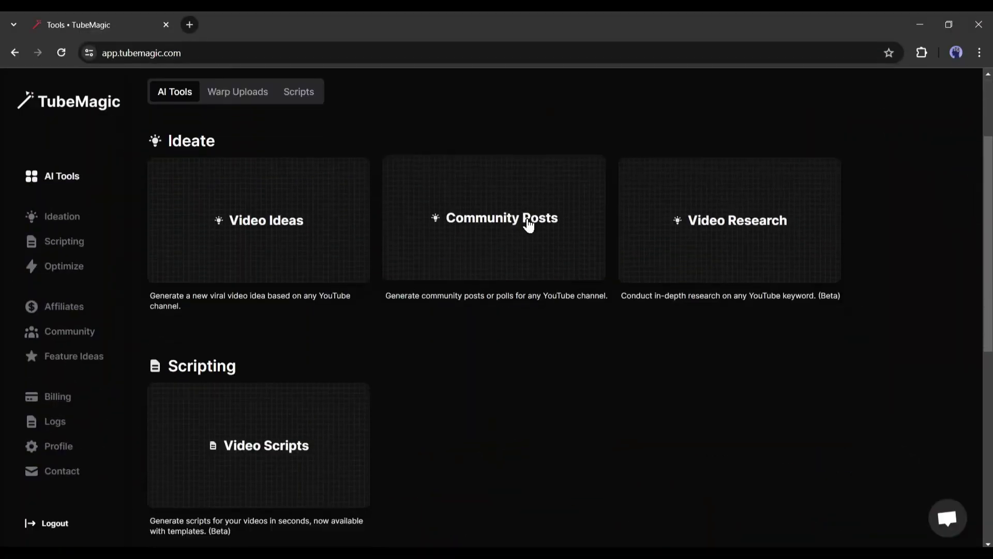
pyautogui.scroll(-3, 284, 263)
pyautogui.click(323, 311)
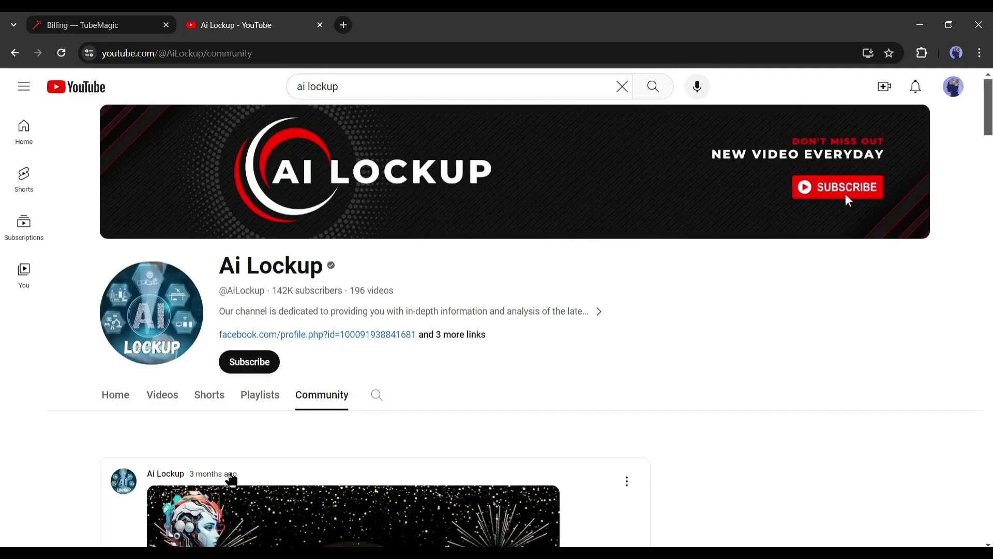
# Scroll through the Ai Lockup channel's YouTube Community posts.
pyautogui.scroll(-6, 228, 477)
pyautogui.scroll(-5, 230, 478)
pyautogui.scroll(-8, 231, 478)
pyautogui.scroll(-6, 231, 478)
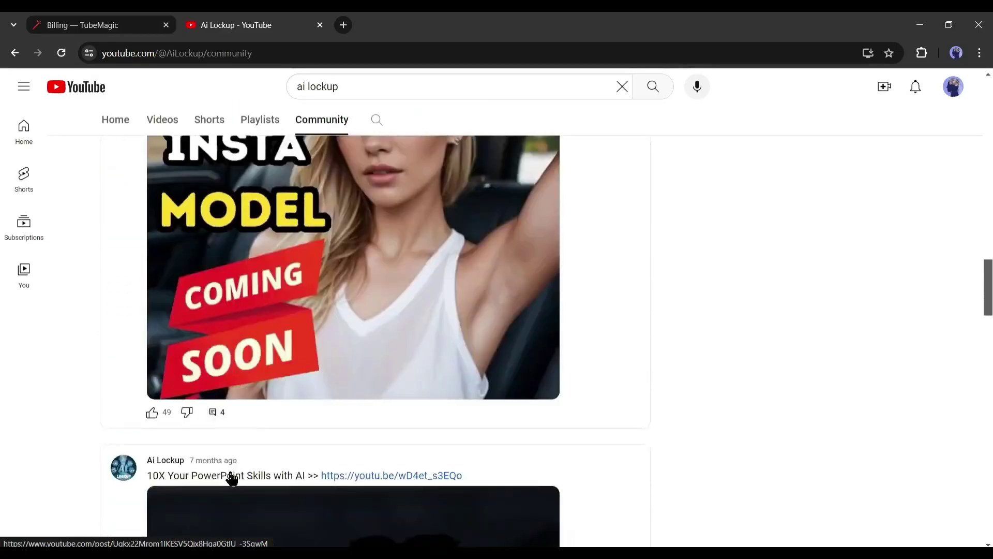
pyautogui.scroll(-6, 231, 478)
pyautogui.scroll(-6, 232, 478)
pyautogui.scroll(-8, 231, 478)
pyautogui.scroll(2, 232, 478)
pyautogui.scroll(-9, 231, 478)
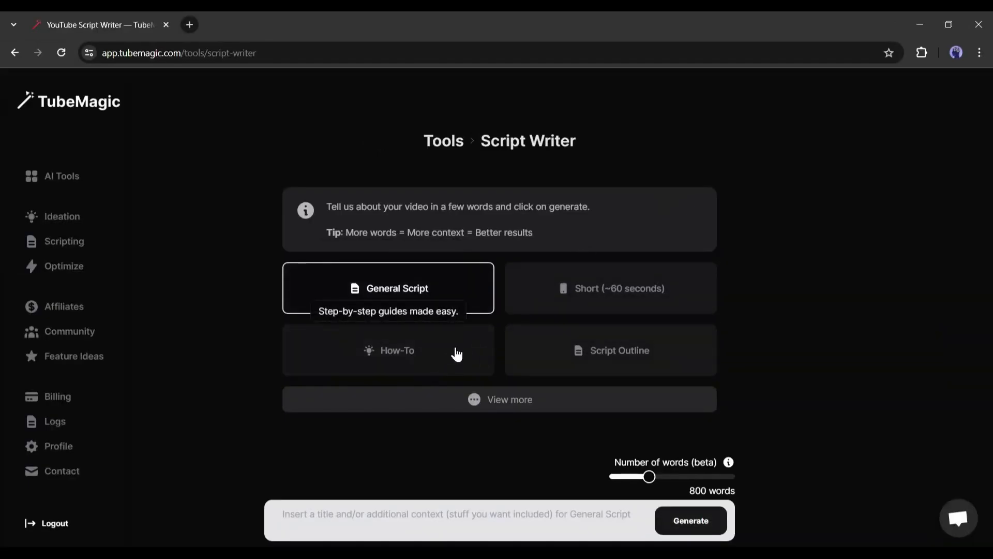
# Generate a Short (~60 seconds) script from the AI Showdown painting idea.
pyautogui.click(415, 362)
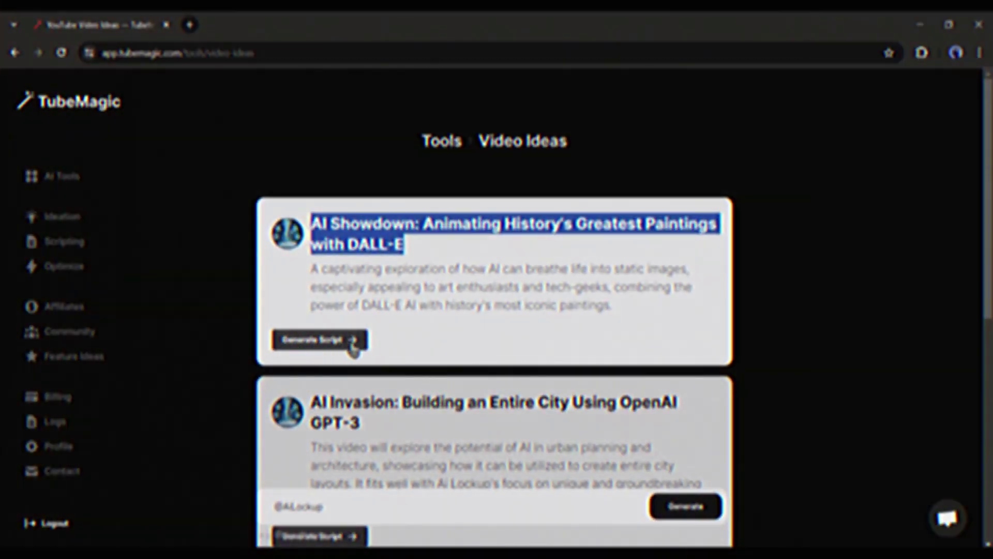
pyautogui.click(329, 347)
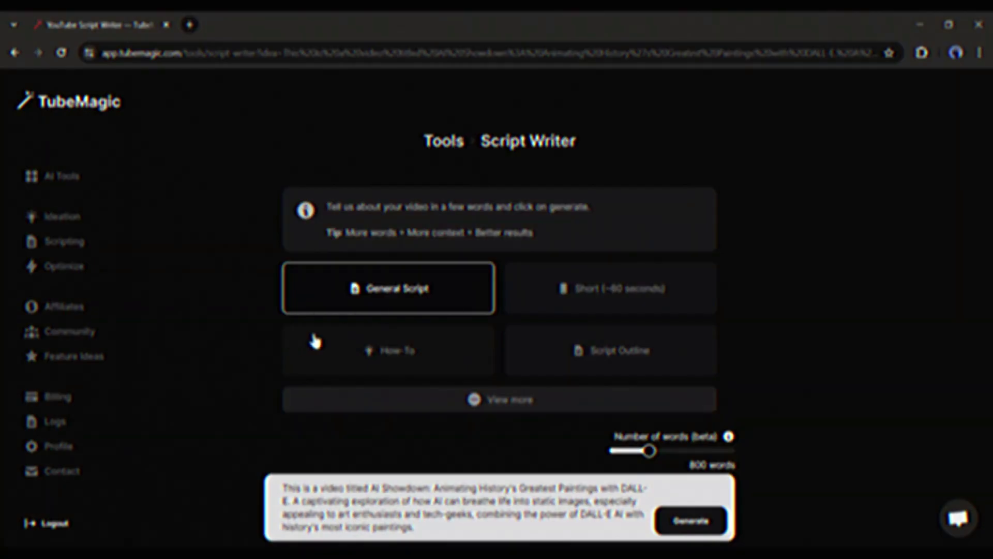
pyautogui.click(499, 399)
pyautogui.click(713, 305)
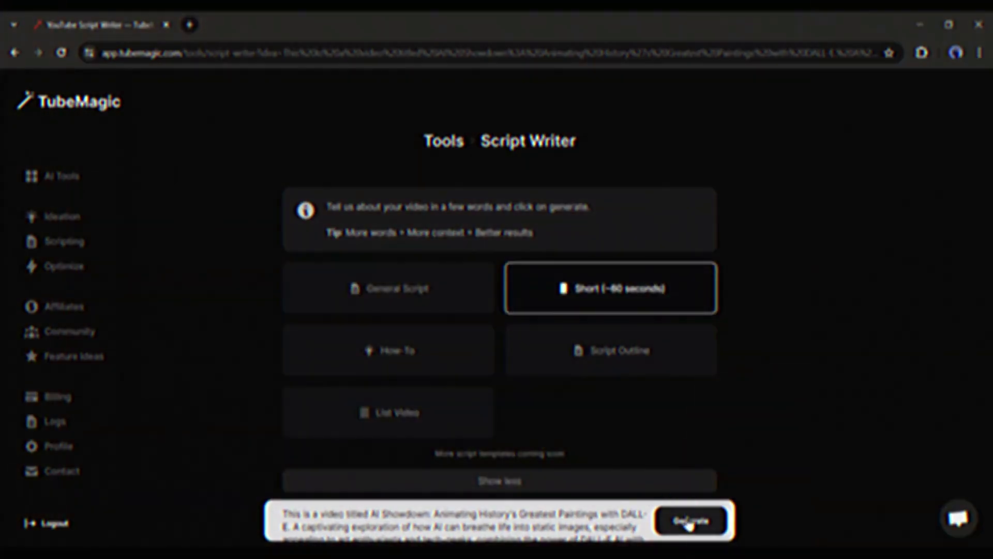
pyautogui.click(689, 521)
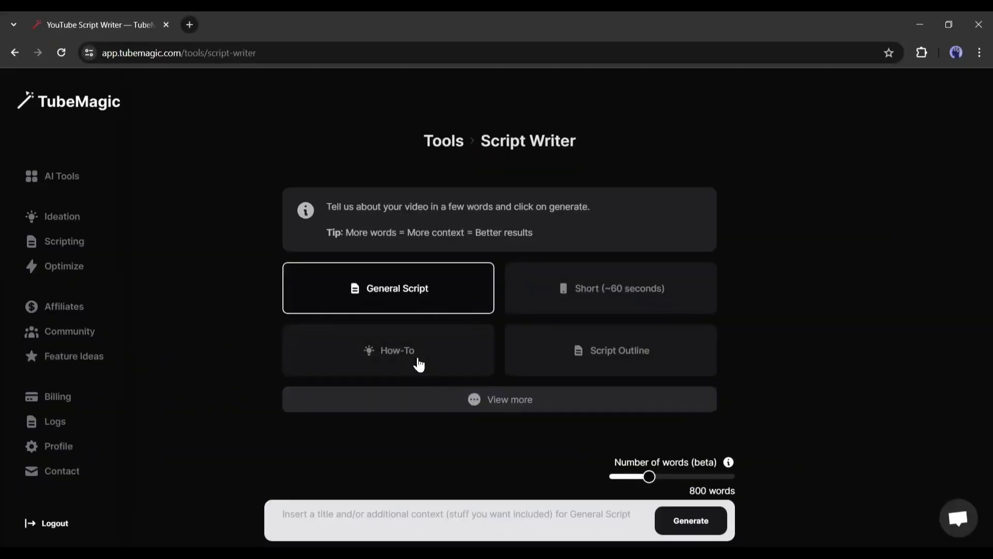
# Generate a 1000-word How-To script on making a walkie talkie at home.
pyautogui.click(387, 357)
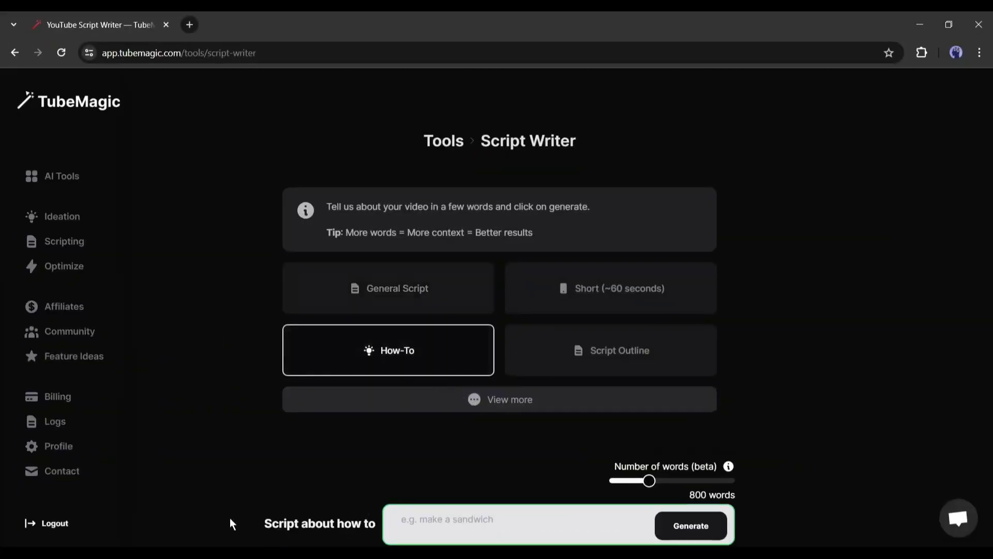
pyautogui.click(489, 513)
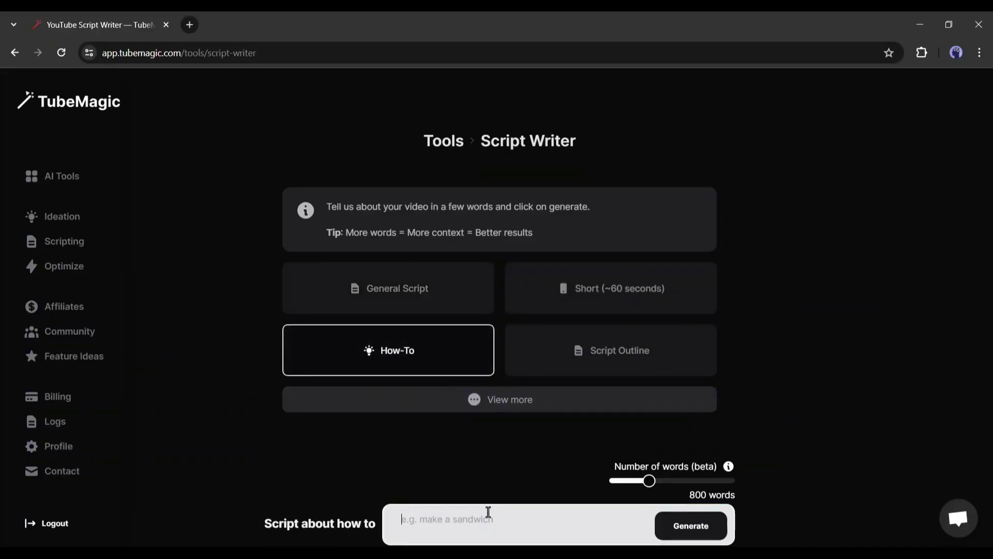
pyautogui.write('C')
pyautogui.press('BackSpace')
pyautogui.press('BackSpace')
pyautogui.press('BackSpace')
pyautogui.write('make a w')
pyautogui.write('al')
pyautogui.write('alkie at hom')
pyautogui.write('e at home')
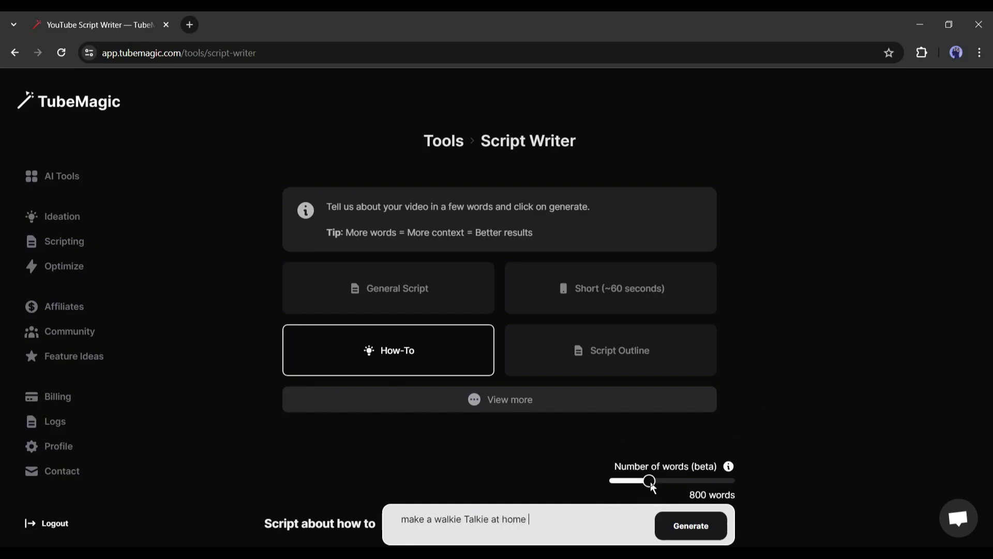
pyautogui.moveTo(651, 481)
pyautogui.mouseDown()
pyautogui.moveTo(768, 492)
pyautogui.moveTo(666, 485)
pyautogui.mouseUp()
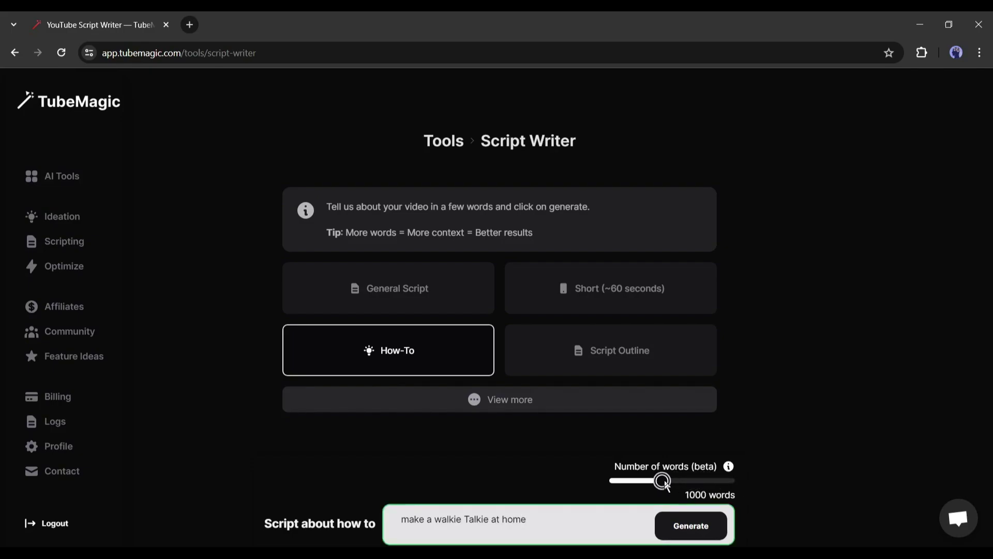
pyautogui.click(681, 527)
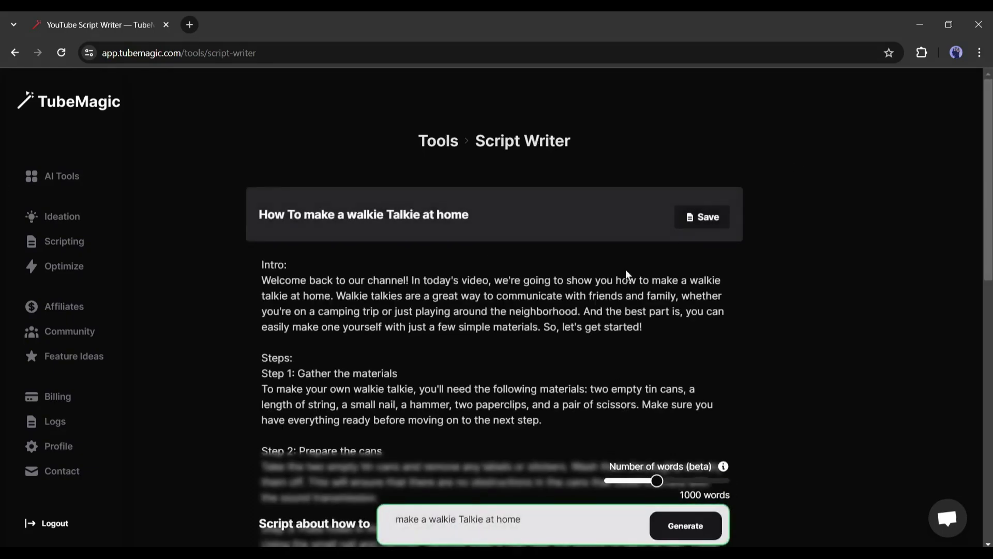
# Read through the walkie-talkie script, highlighting steps such as the paperclips one.
pyautogui.scroll(-5, 380, 287)
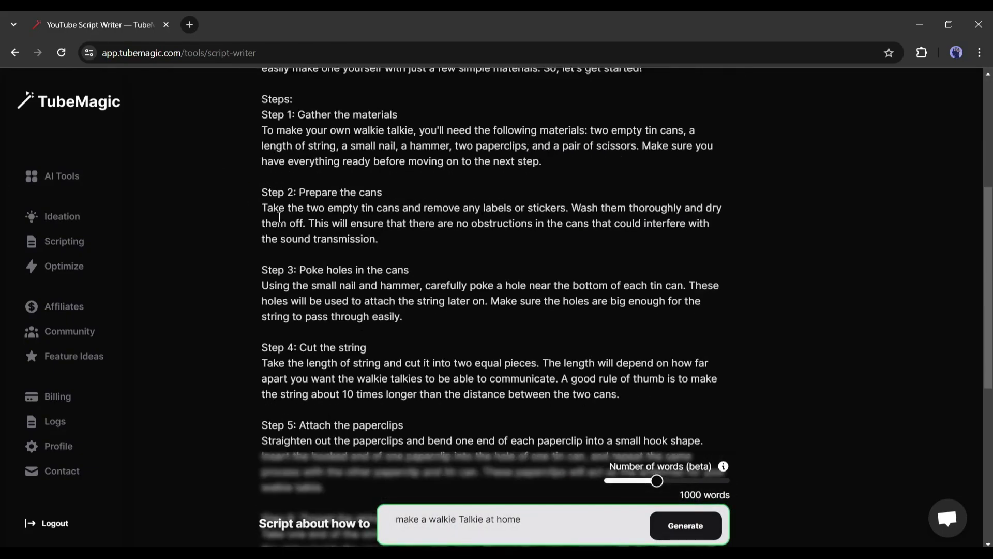
pyautogui.moveTo(286, 208); pyautogui.dragTo(724, 209)
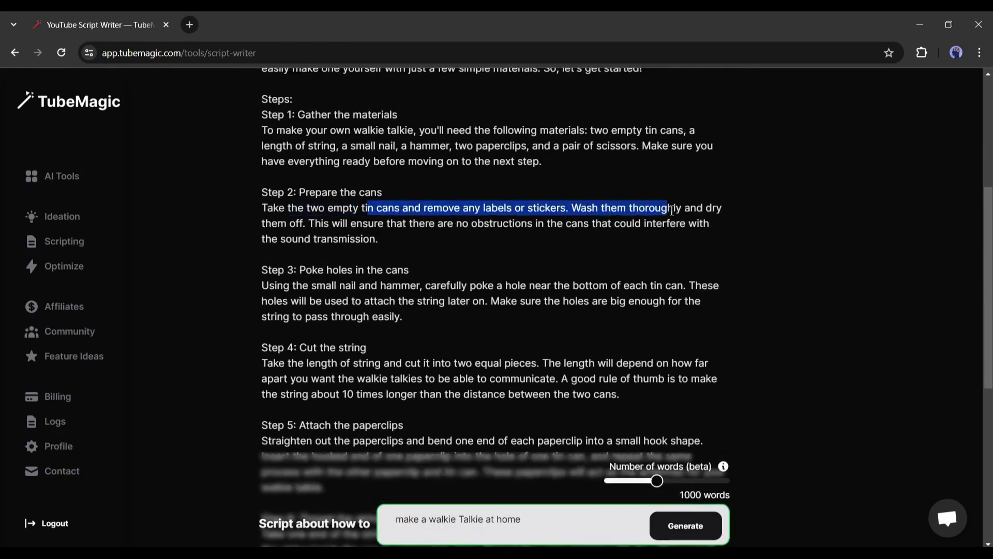
pyautogui.moveTo(311, 223); pyautogui.dragTo(509, 223)
pyautogui.click(376, 256)
pyautogui.scroll(-3, 448, 286)
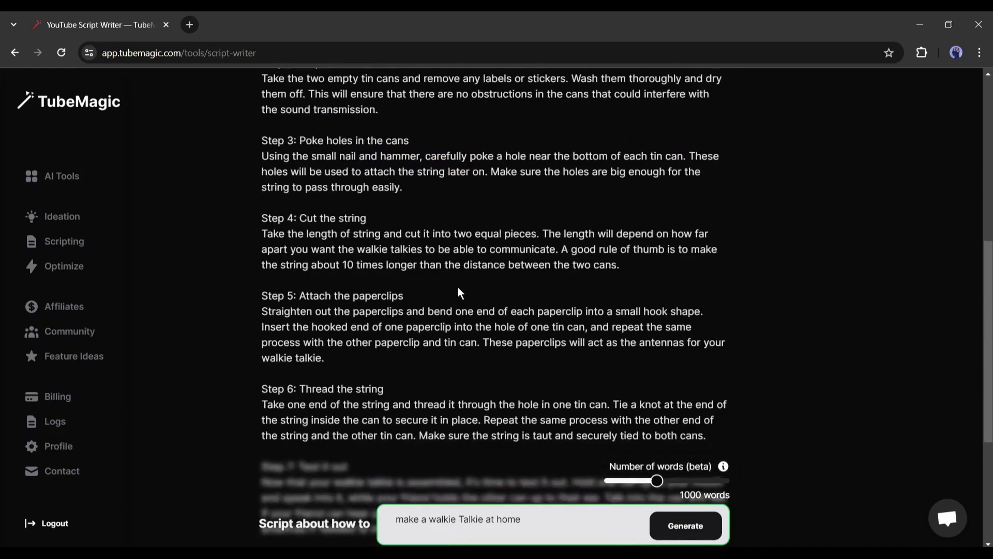
pyautogui.moveTo(301, 219); pyautogui.dragTo(367, 219)
pyautogui.moveTo(306, 296); pyautogui.dragTo(403, 296)
pyautogui.scroll(-4, 380, 301)
pyautogui.scroll(-1, 383, 311)
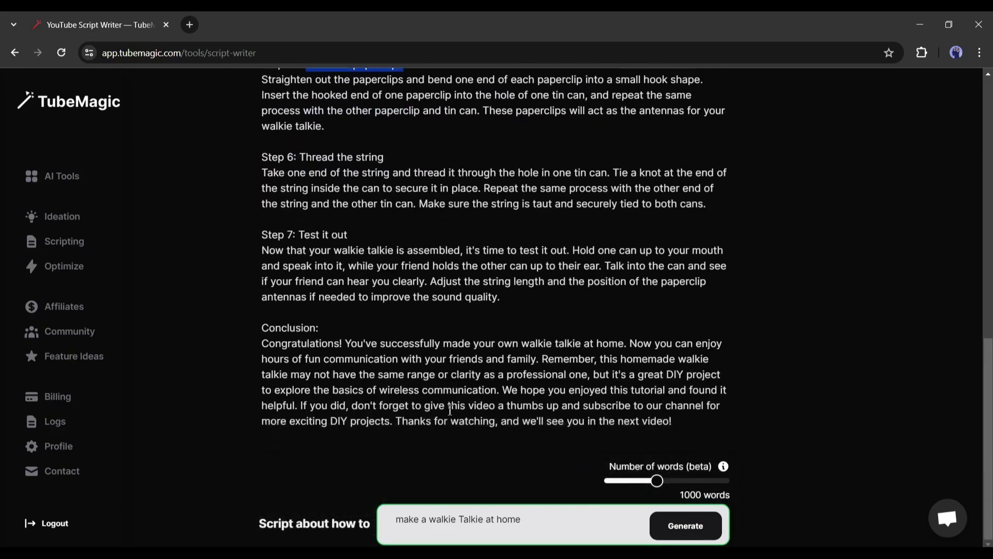
pyautogui.scroll(10, 446, 411)
pyautogui.scroll(-5, 304, 303)
pyautogui.click(301, 348)
# Scroll back over the script and go back to the tools list.
pyautogui.scroll(-4, 429, 351)
pyautogui.scroll(3, 433, 331)
pyautogui.scroll(2, 447, 322)
pyautogui.scroll(3, 447, 321)
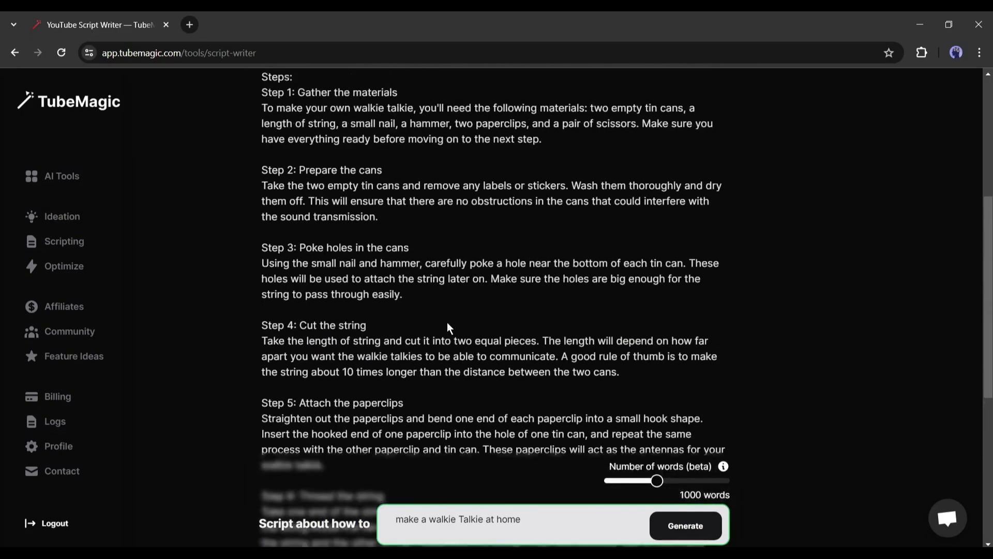
pyautogui.scroll(3, 447, 322)
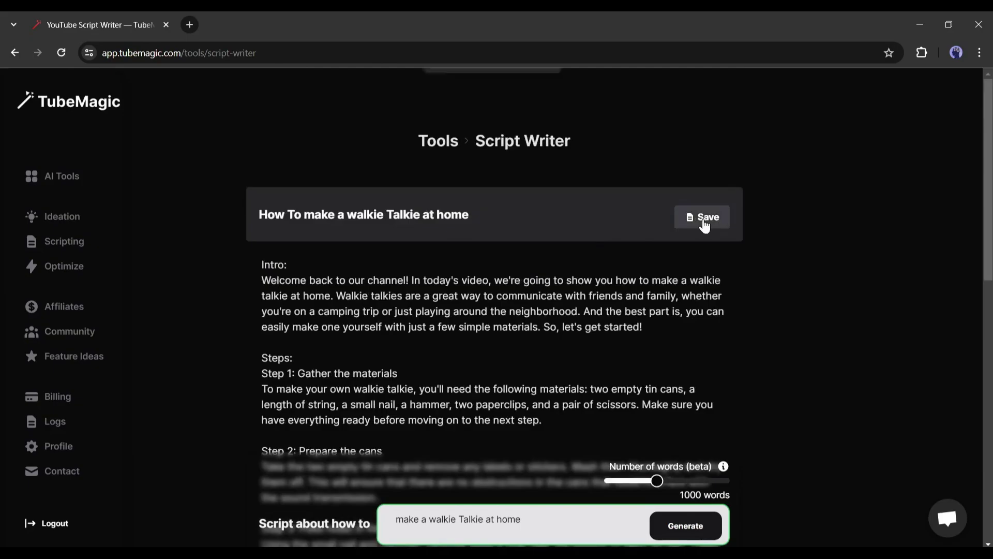
pyautogui.scroll(-10, 601, 386)
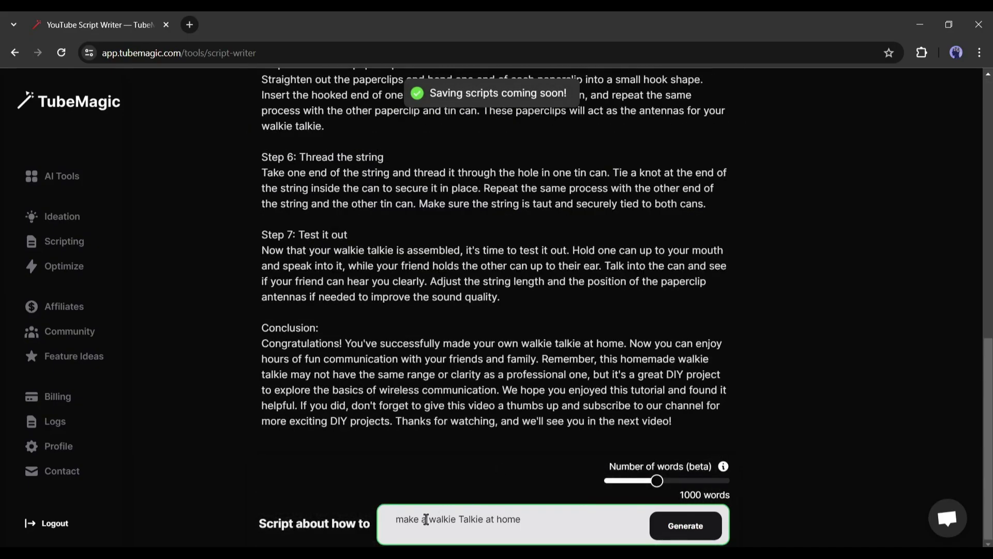
pyautogui.scroll(10, 188, 236)
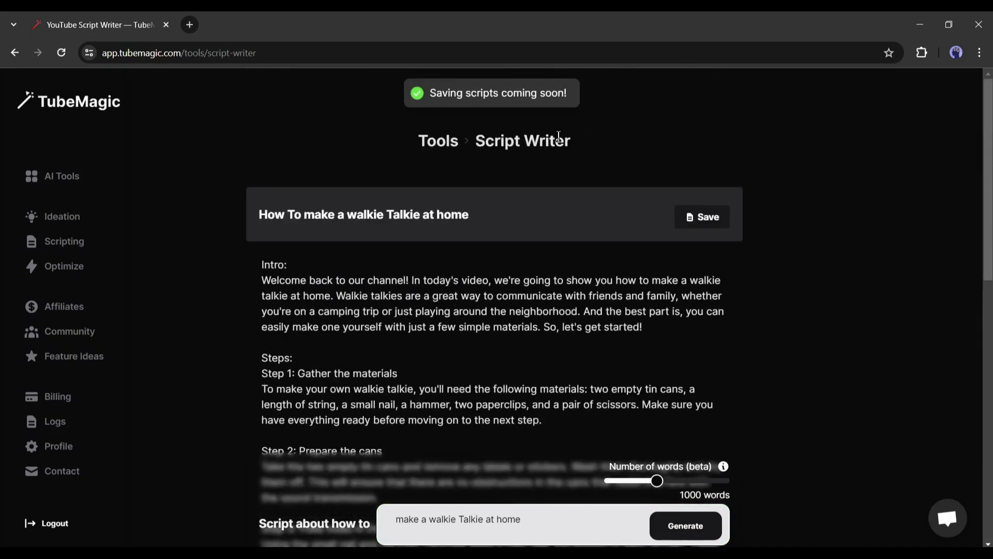
pyautogui.click(435, 144)
# Set up a List Video script: Top 10, topic 'AI Video generator', 1300 words.
pyautogui.scroll(-2, 108, 337)
pyautogui.click(249, 441)
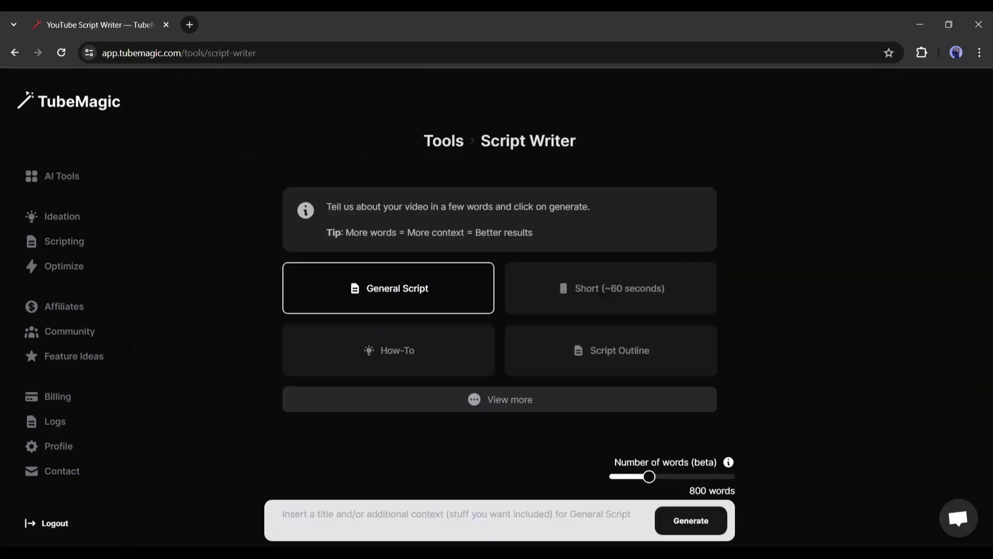
pyautogui.click(534, 400)
pyautogui.click(470, 428)
pyautogui.click(397, 529)
pyautogui.click(398, 529)
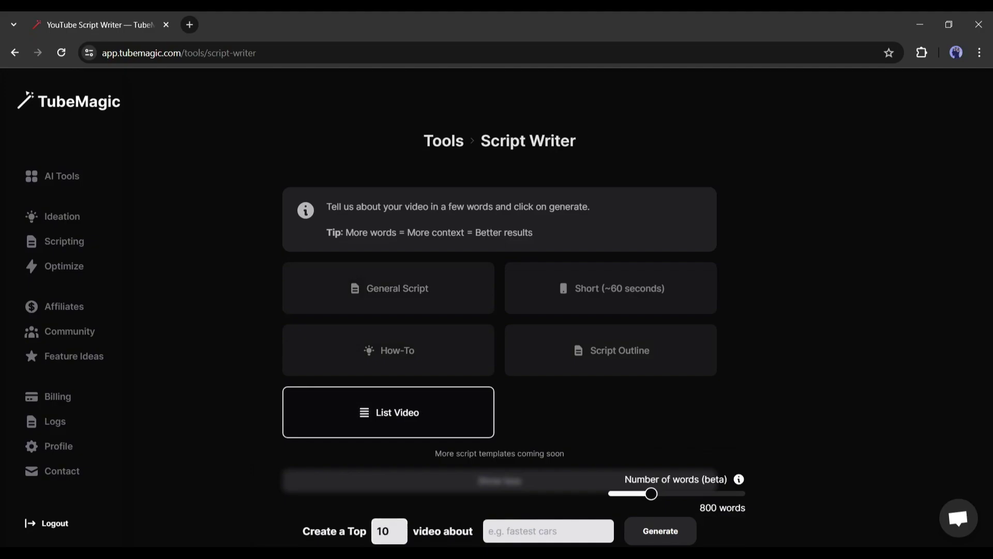
pyautogui.click(524, 523)
pyautogui.write('AI Vi')
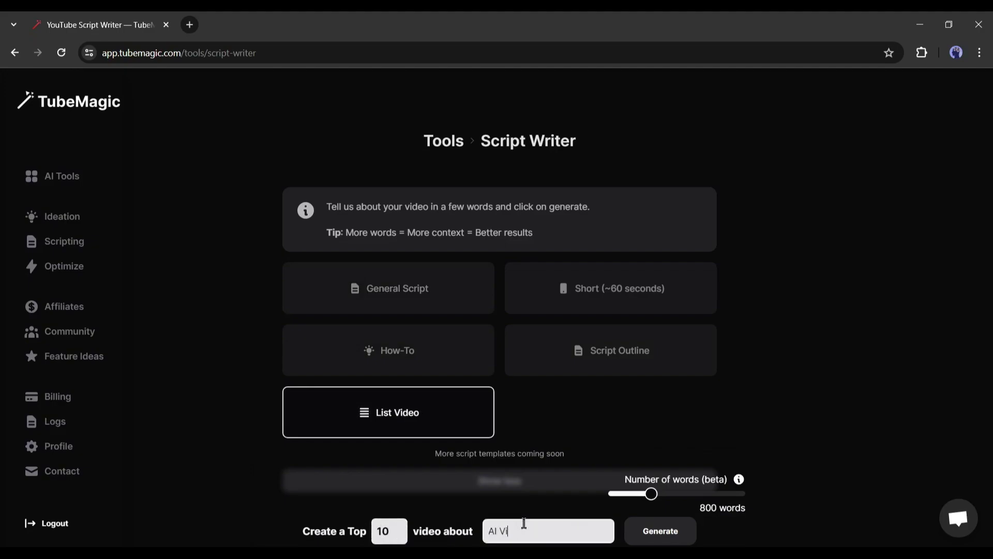
pyautogui.write('deo generator')
pyautogui.moveTo(655, 495); pyautogui.dragTo(691, 494)
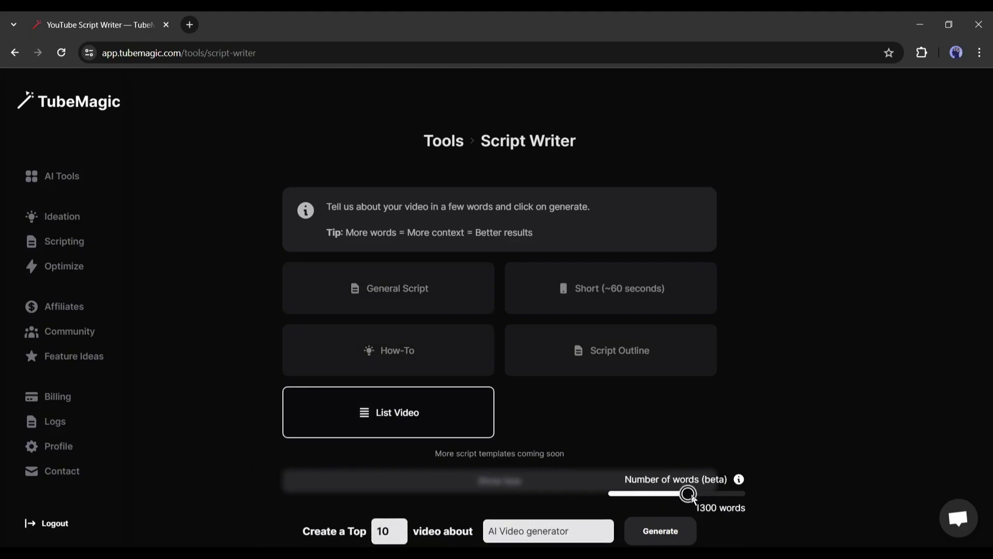
# Generate the Top 10 AI video generator countdown script and scroll through it.
pyautogui.click(661, 531)
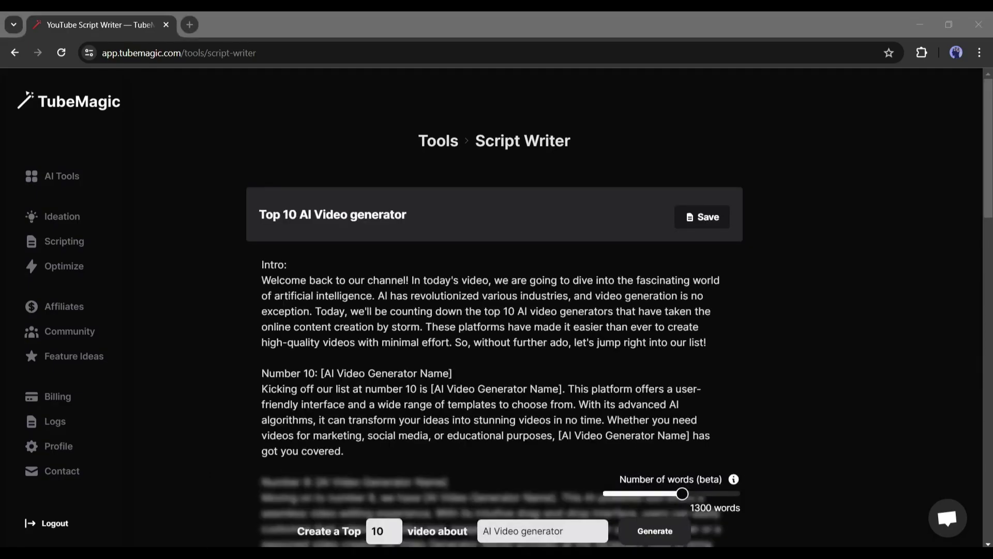
pyautogui.scroll(-5, 483, 386)
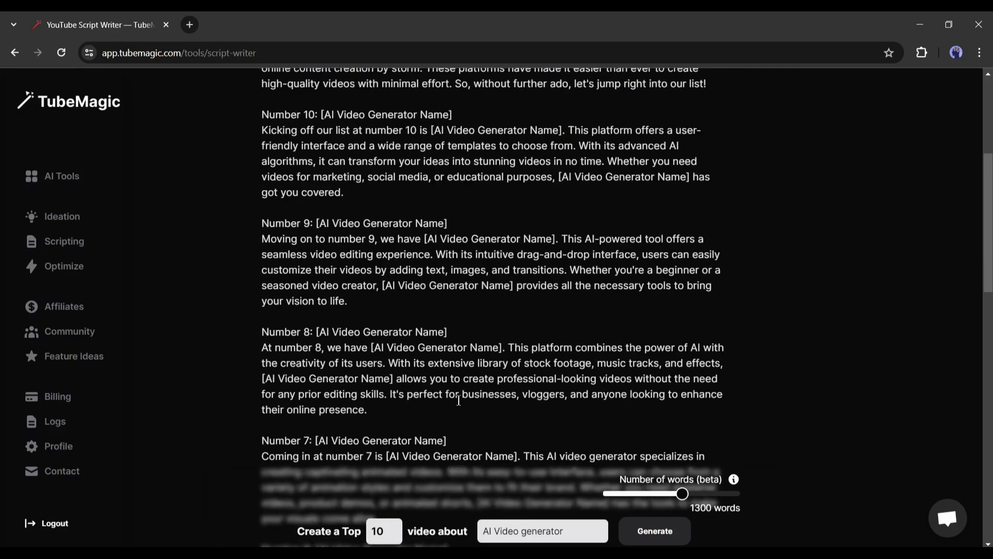
pyautogui.scroll(-7, 452, 399)
pyautogui.scroll(-4, 481, 423)
pyautogui.scroll(-4, 377, 416)
pyautogui.scroll(15, 469, 399)
pyautogui.scroll(6, 352, 388)
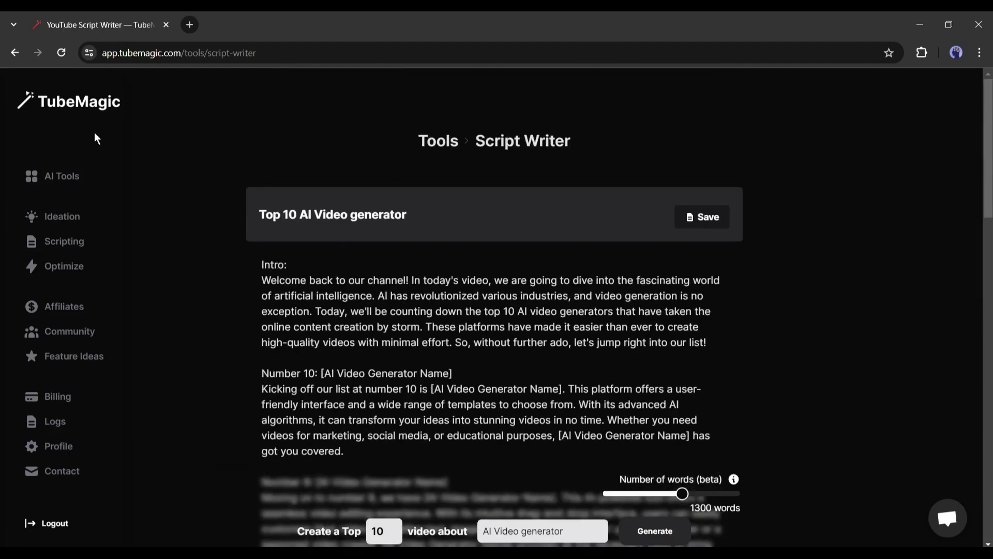
# Start a new Script Outline prompt from the pasted description, adding 'called TubeMagic' and cutting extra tools.
pyautogui.click(64, 241)
pyautogui.click(618, 368)
pyautogui.click(421, 521)
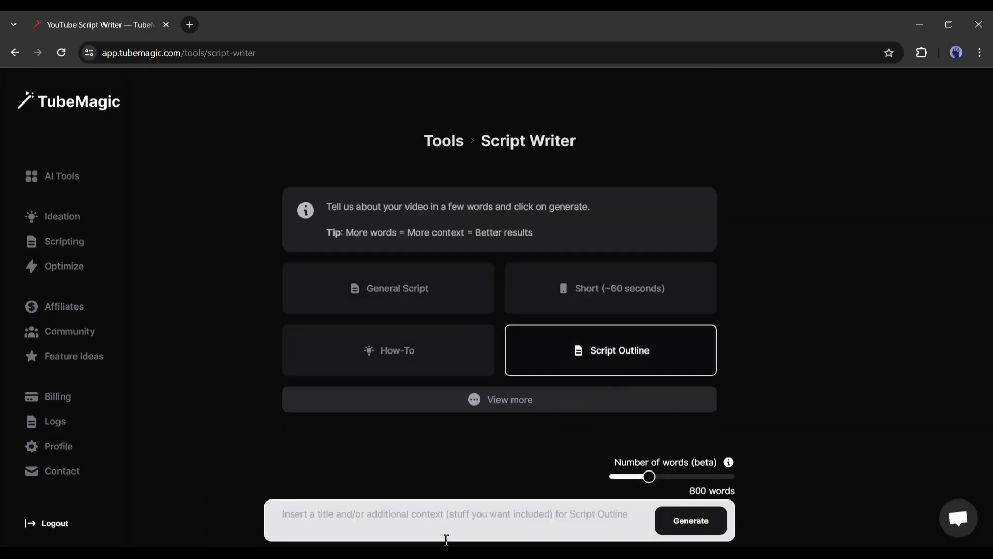
pyautogui.write('I want to make a video on an AI tool that is an expert in YouTube automation. That means it has the options to generate  Video Ideas, Title Ideas, Video Research Tools, AI Script Writer, Script Templates, Outline Script Writer, YouTube Shorts Script Writer, List Video Script Writer, Warp Upload Optimizer, Title Generator, Description Generator, Tag Generator and Community Tab Writer.')
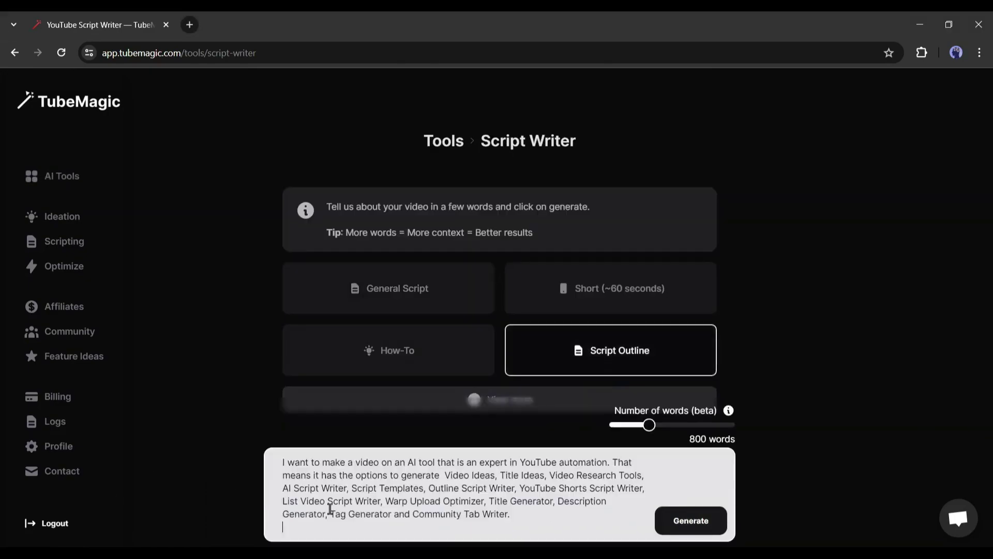
pyautogui.click(437, 462)
pyautogui.write('called TubeMagic')
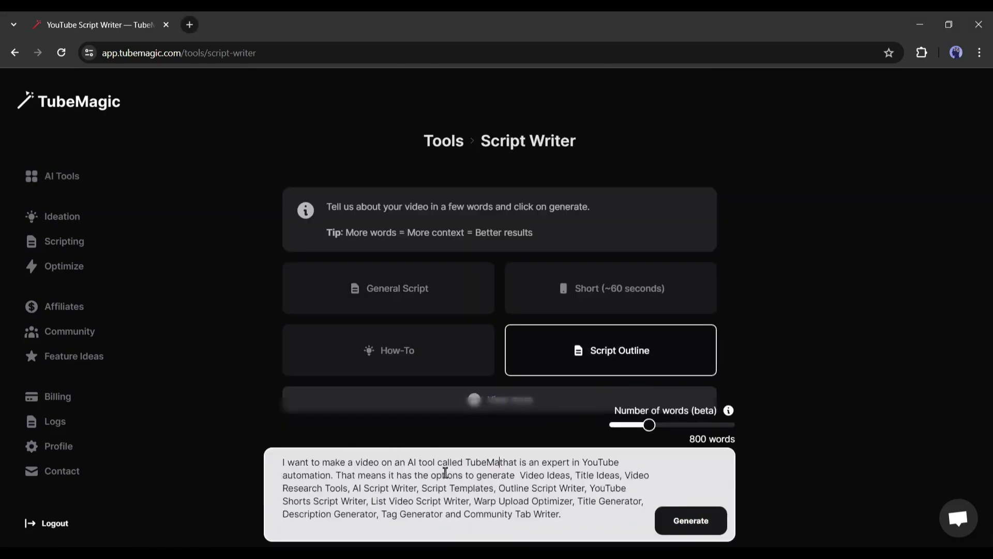
pyautogui.moveTo(314, 488); pyautogui.dragTo(440, 501)
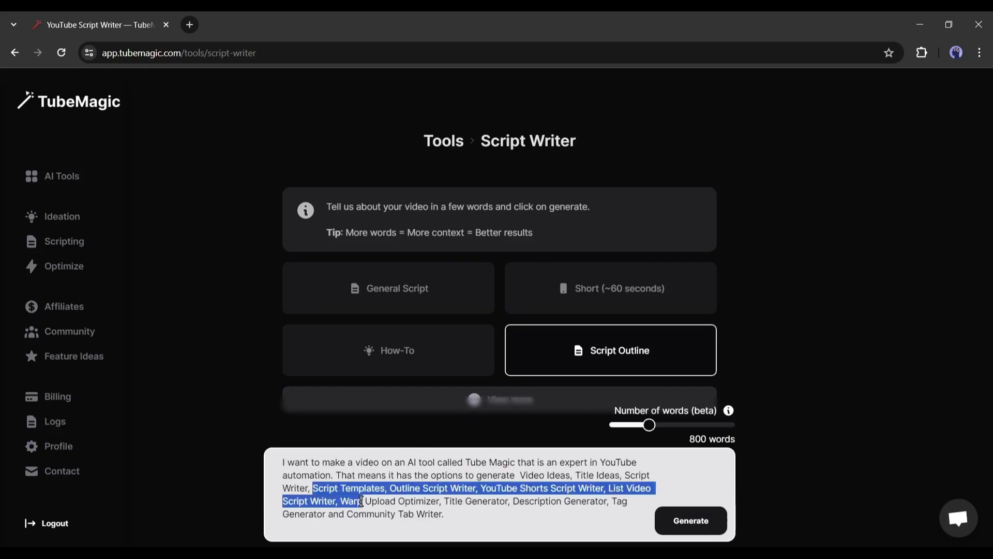
pyautogui.press('BackSpace')
pyautogui.press('BackSpace')
# Generate the 800-word TubeMagic features outline and read through it, highlighting sections.
pyautogui.click(667, 520)
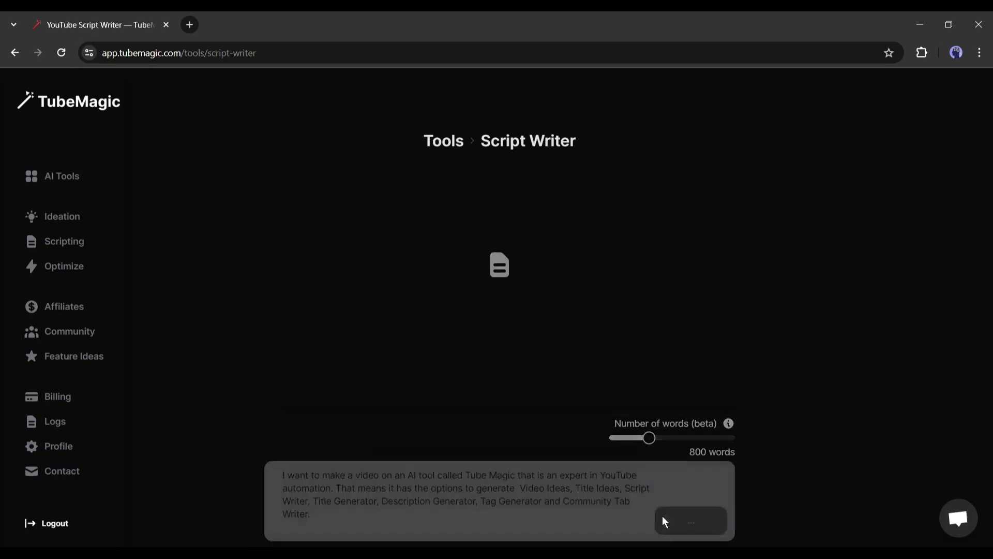
pyautogui.scroll(-3, 412, 201)
pyautogui.moveTo(270, 171); pyautogui.dragTo(450, 170)
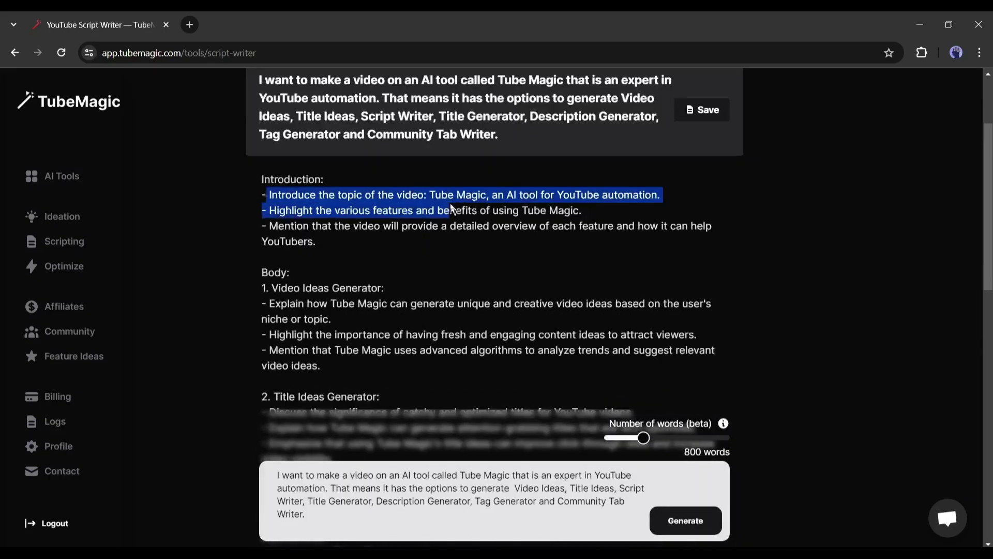
pyautogui.moveTo(277, 186); pyautogui.dragTo(582, 186)
pyautogui.scroll(-1, 319, 233)
pyautogui.moveTo(267, 239); pyautogui.dragTo(723, 243)
pyautogui.moveTo(289, 270); pyautogui.dragTo(698, 271)
pyautogui.scroll(-3, 414, 304)
pyautogui.moveTo(244, 207); pyautogui.dragTo(395, 207)
pyautogui.scroll(-2, 395, 207)
pyautogui.moveTo(259, 228); pyautogui.dragTo(339, 228)
pyautogui.scroll(-5, 311, 233)
pyautogui.moveTo(259, 82); pyautogui.dragTo(351, 82)
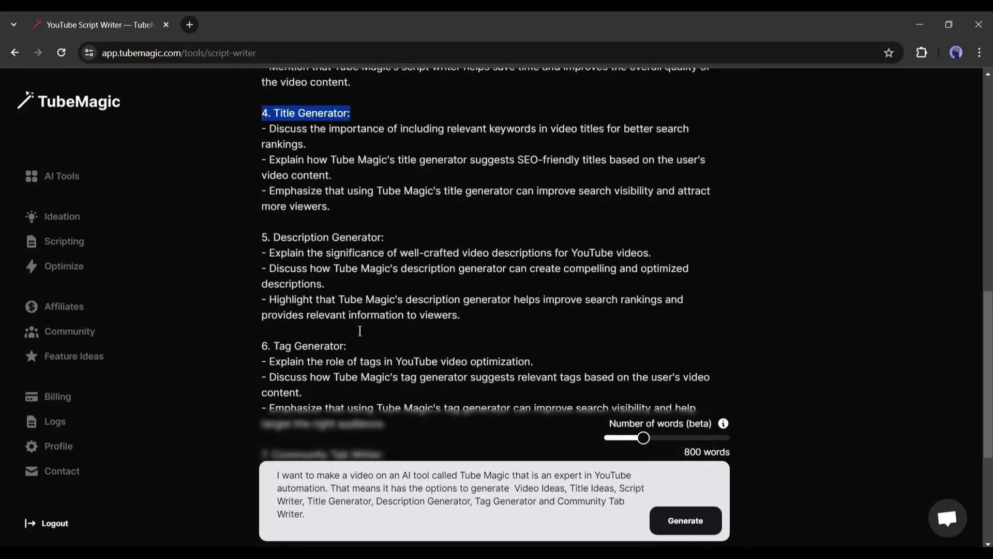
pyautogui.scroll(-5, 315, 310)
pyautogui.scroll(7, 336, 354)
pyautogui.scroll(10, 372, 352)
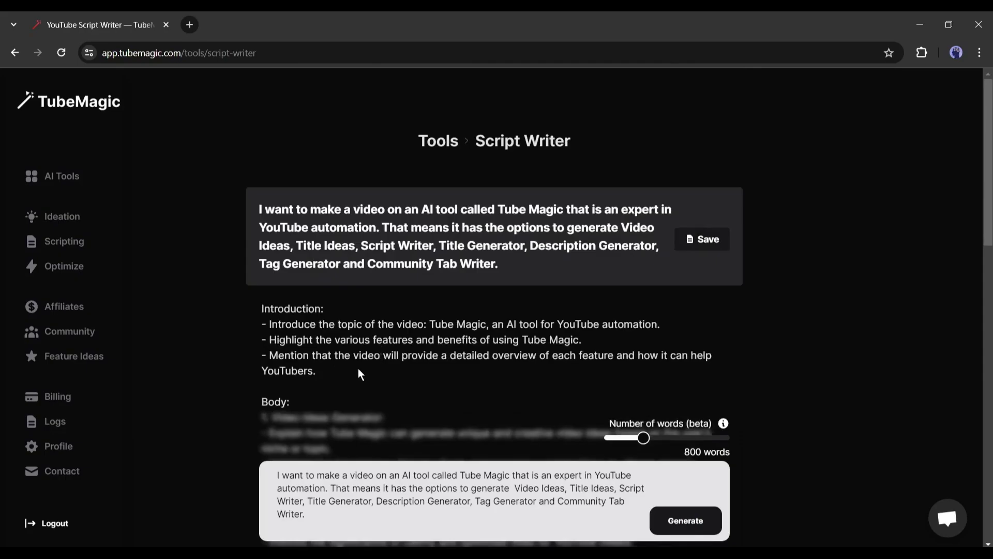
pyautogui.scroll(-5, 358, 368)
pyautogui.scroll(-10, 509, 293)
pyautogui.scroll(15, 239, 140)
# Return to the AI Tools overview, scroll to Upload & Optimize, and open Video Titles.
pyautogui.click(81, 185)
pyautogui.scroll(-5, 393, 331)
pyautogui.scroll(-3, 502, 402)
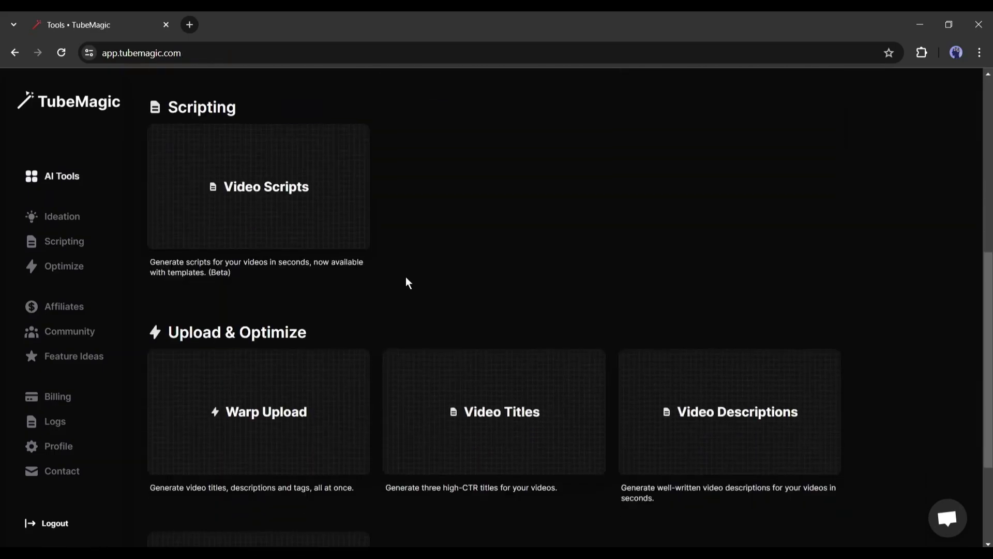
pyautogui.moveTo(177, 335); pyautogui.dragTo(234, 329)
pyautogui.click(388, 343)
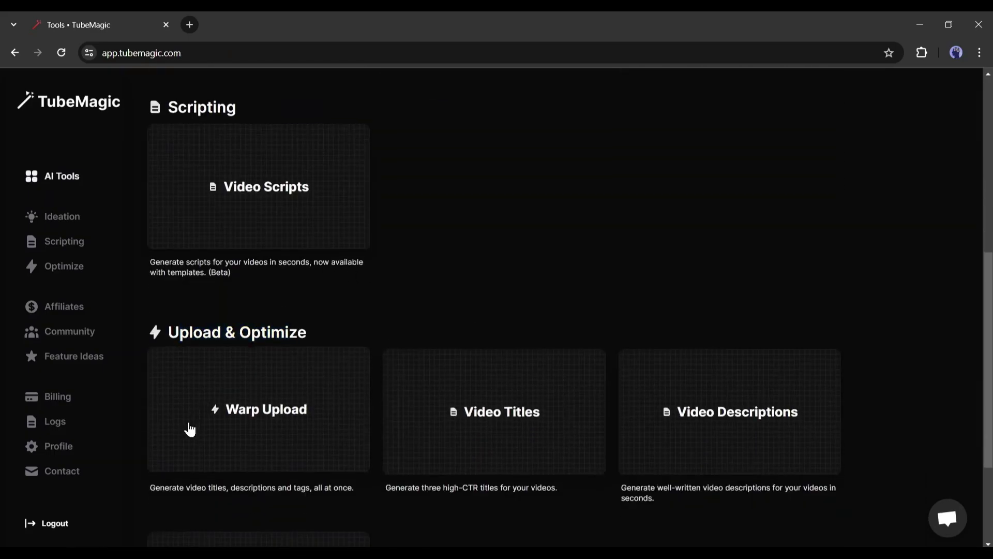
pyautogui.scroll(-3, 191, 430)
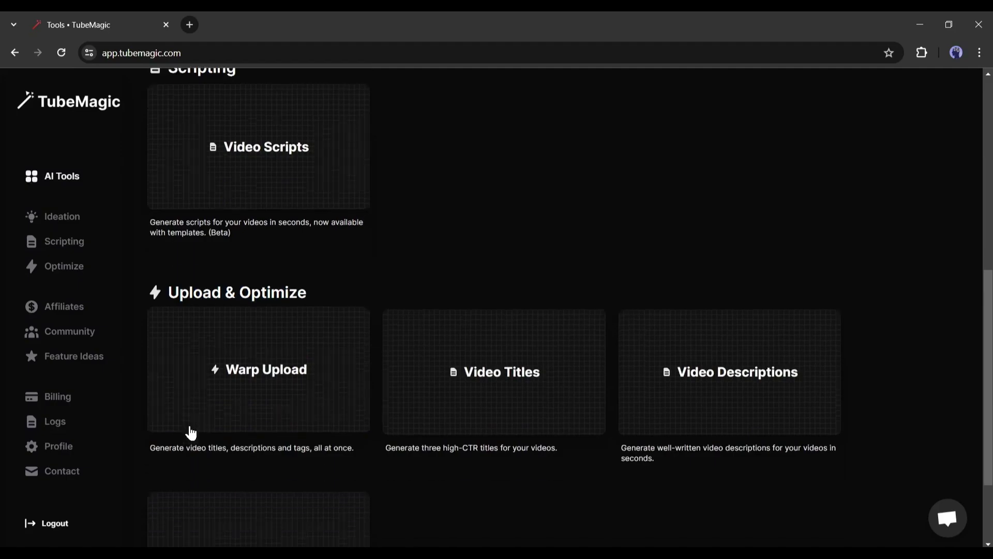
pyautogui.scroll(-1, 191, 434)
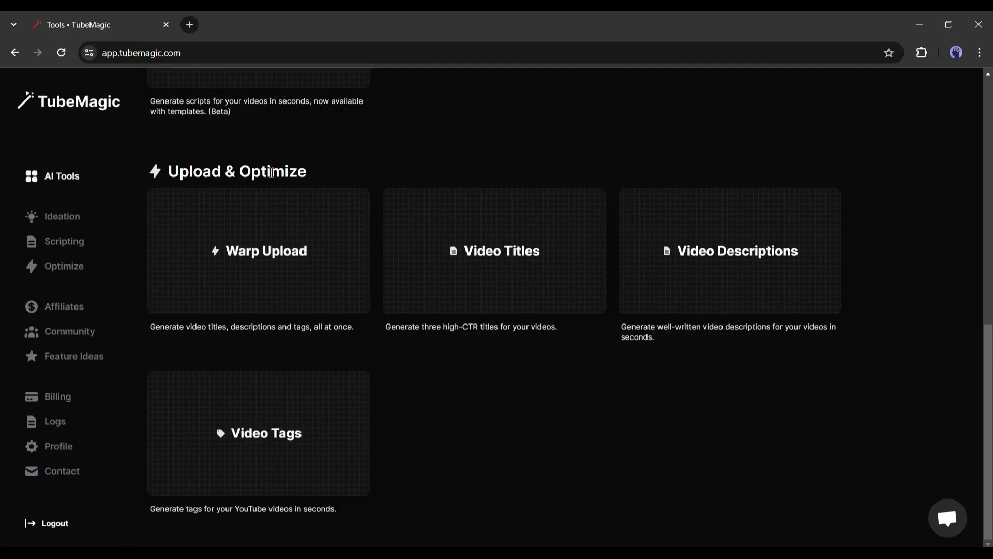
pyautogui.click(496, 268)
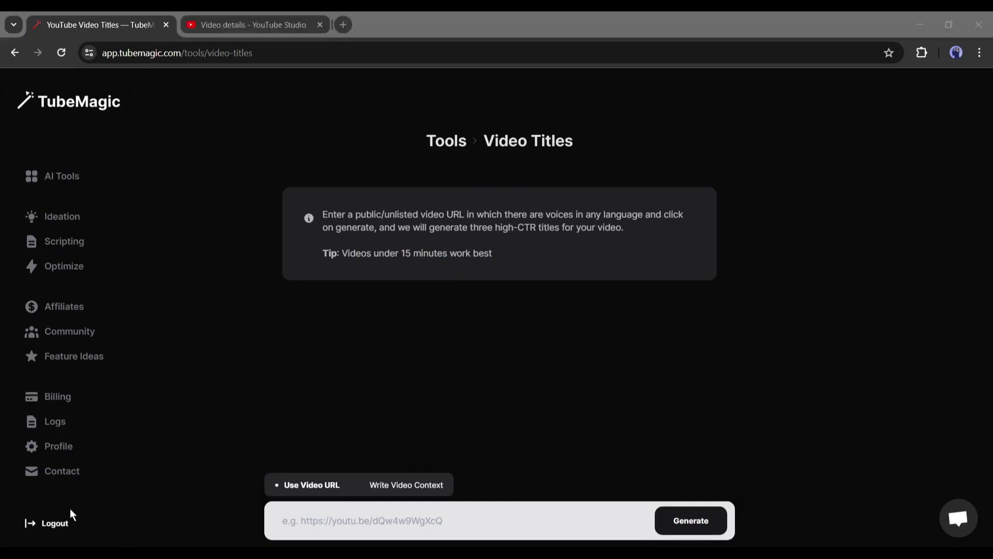
# Feed the snack video's YouTube Studio link into Video Titles and review the three title variations.
pyautogui.click(139, 97)
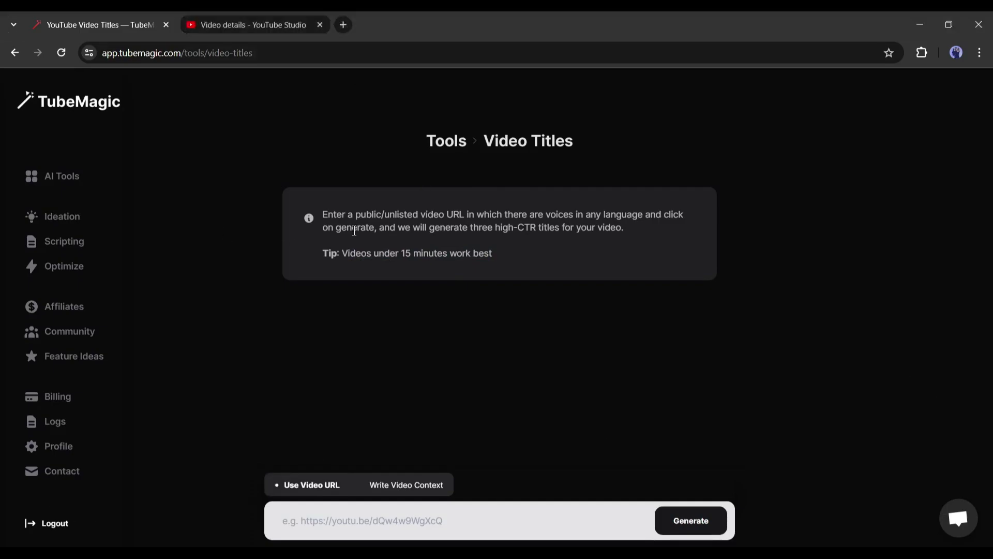
pyautogui.click(244, 23)
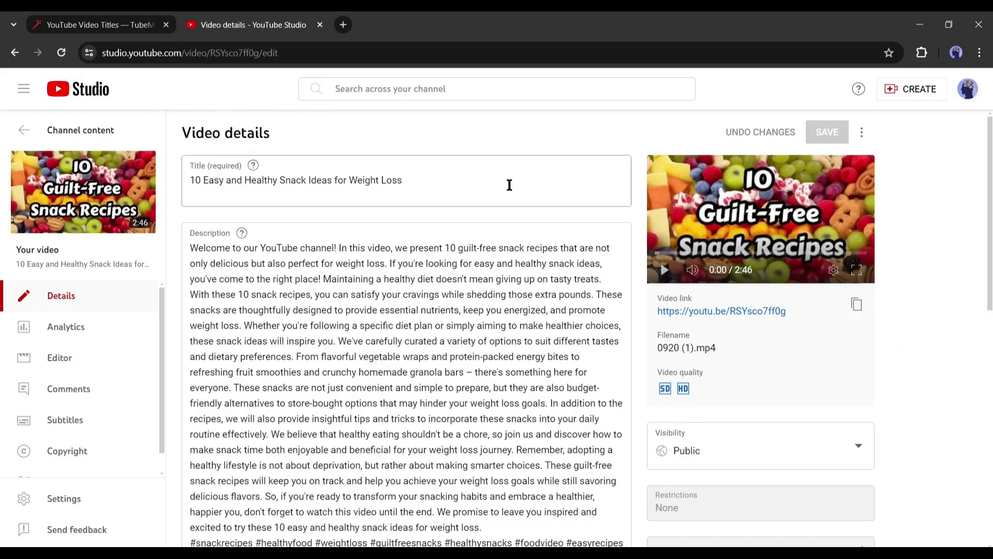
pyautogui.click(861, 306)
pyautogui.click(148, 13)
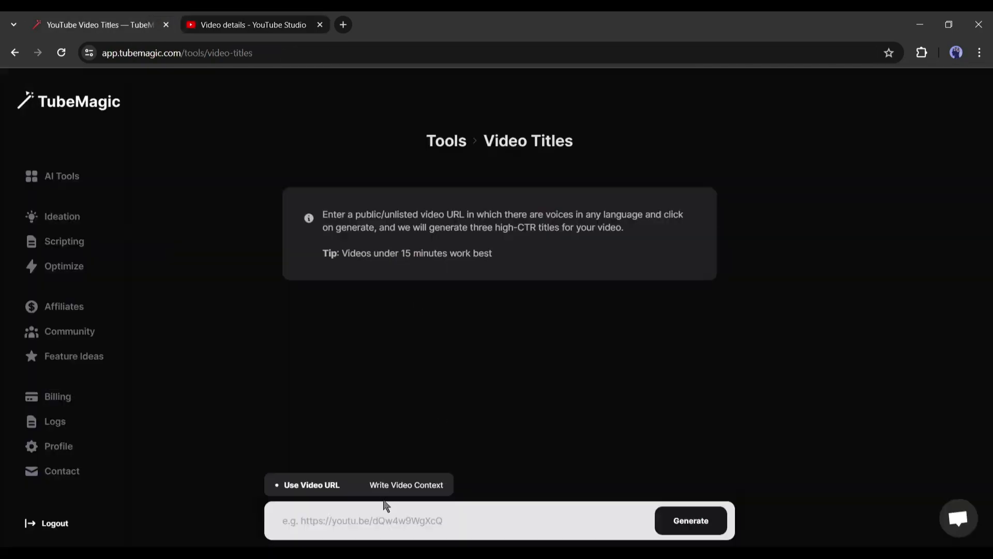
pyautogui.click(419, 485)
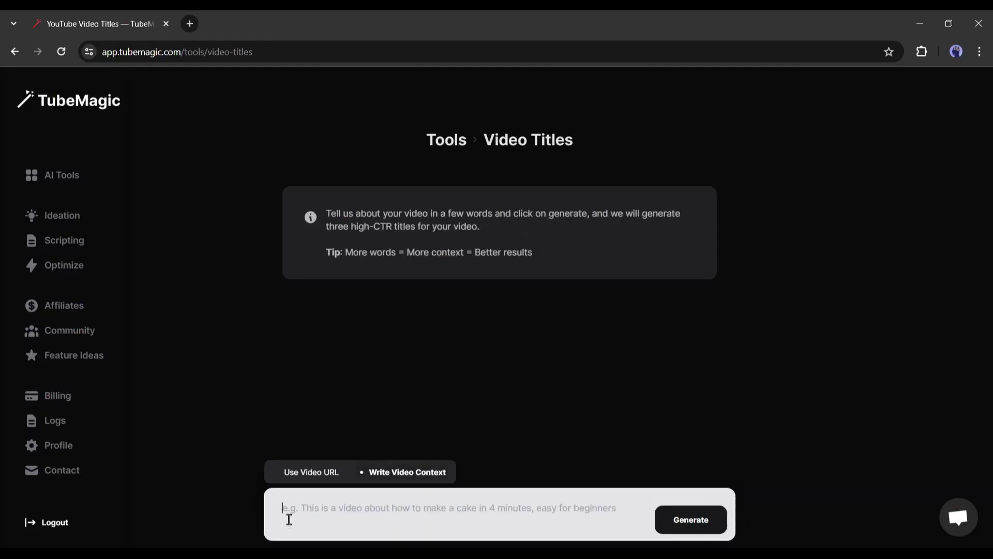
pyautogui.write('10')
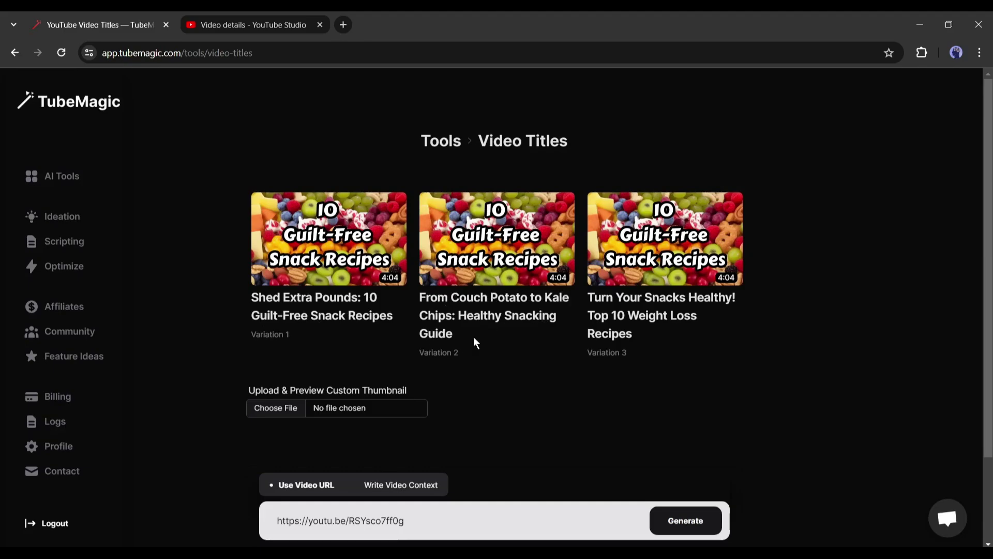
pyautogui.moveTo(589, 302); pyautogui.dragTo(731, 300)
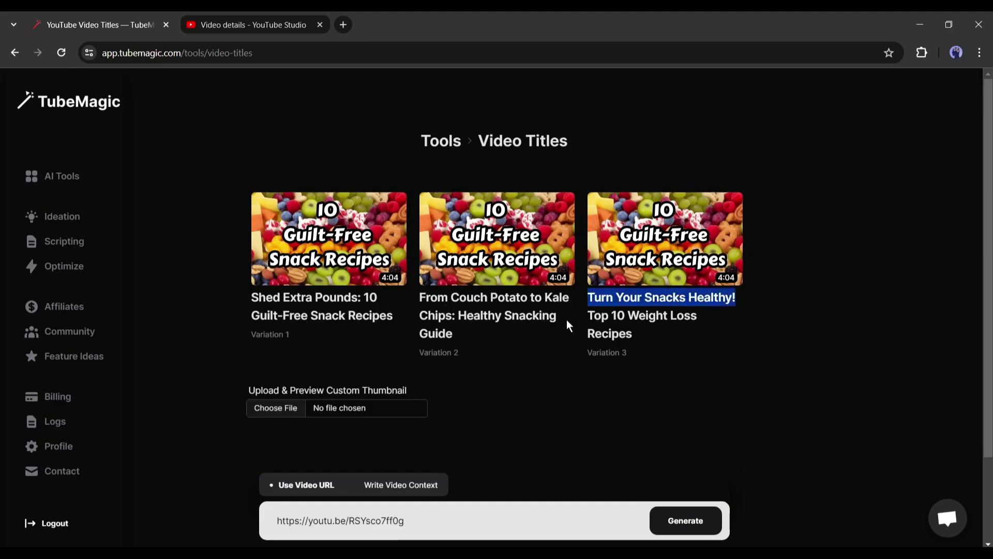
pyautogui.click(613, 319)
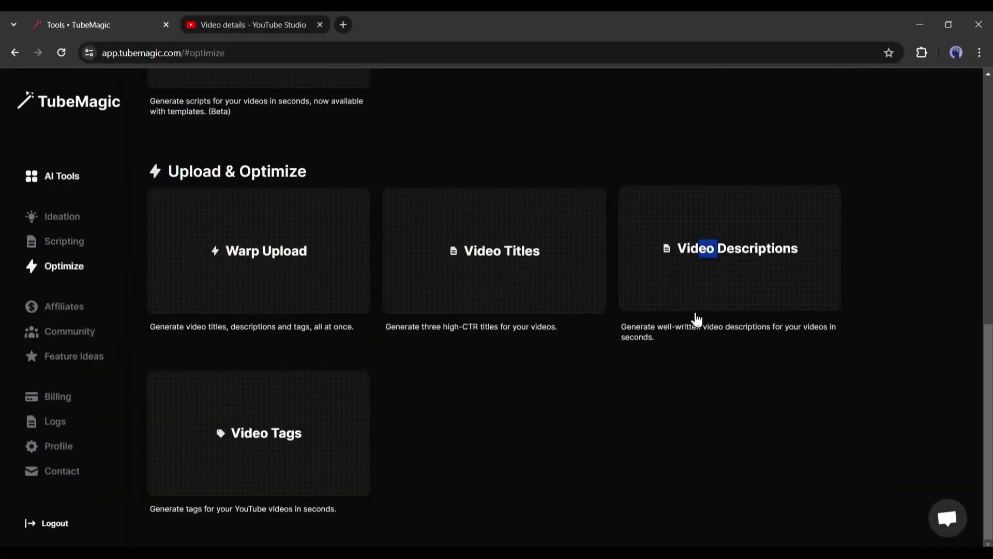
# Open the Video Descriptions tool and scroll through its options.
pyautogui.click(735, 324)
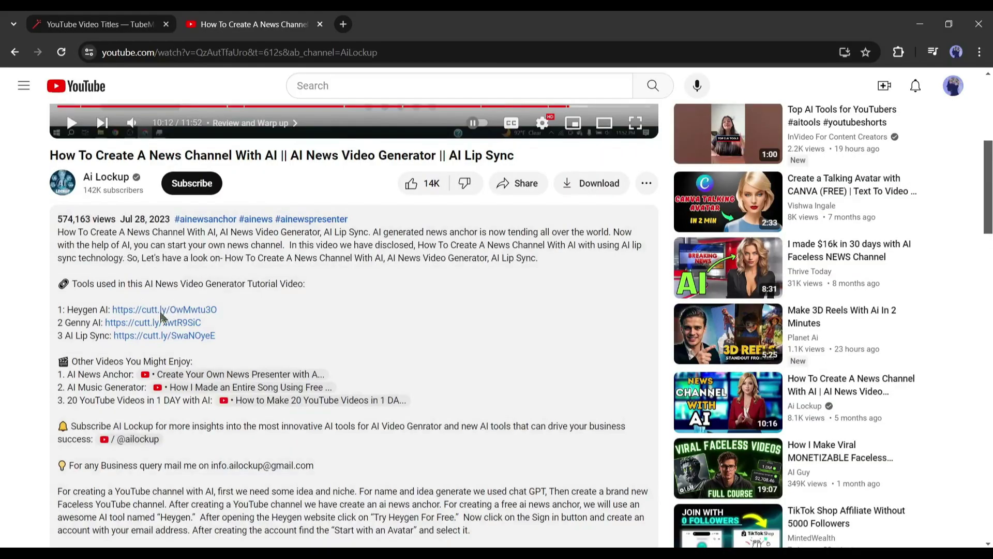
pyautogui.scroll(-3, 162, 317)
pyautogui.scroll(-3, 175, 328)
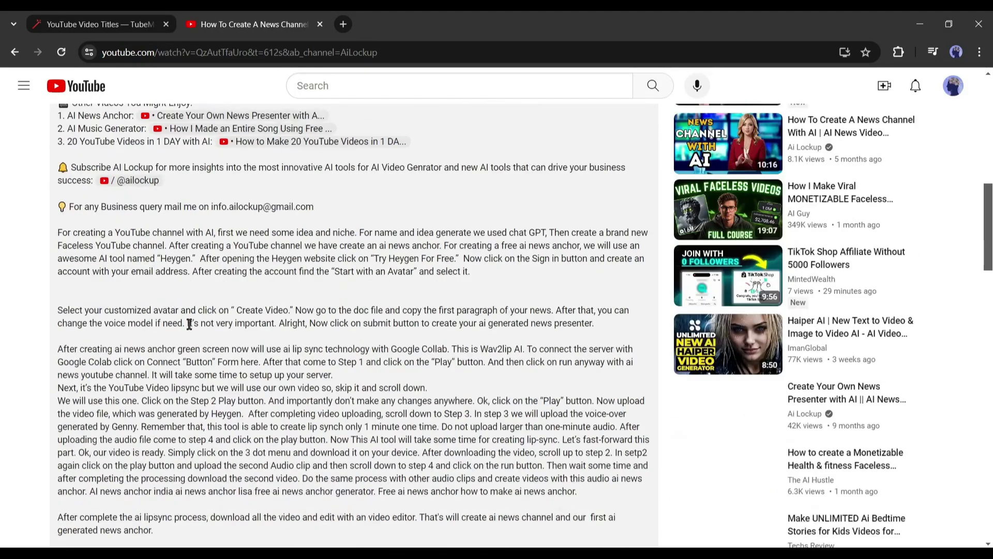
pyautogui.scroll(-3, 188, 323)
pyautogui.scroll(-3, 264, 327)
pyautogui.scroll(2, 265, 328)
pyautogui.scroll(3, 266, 329)
pyautogui.scroll(4, 268, 331)
pyautogui.scroll(3, 266, 328)
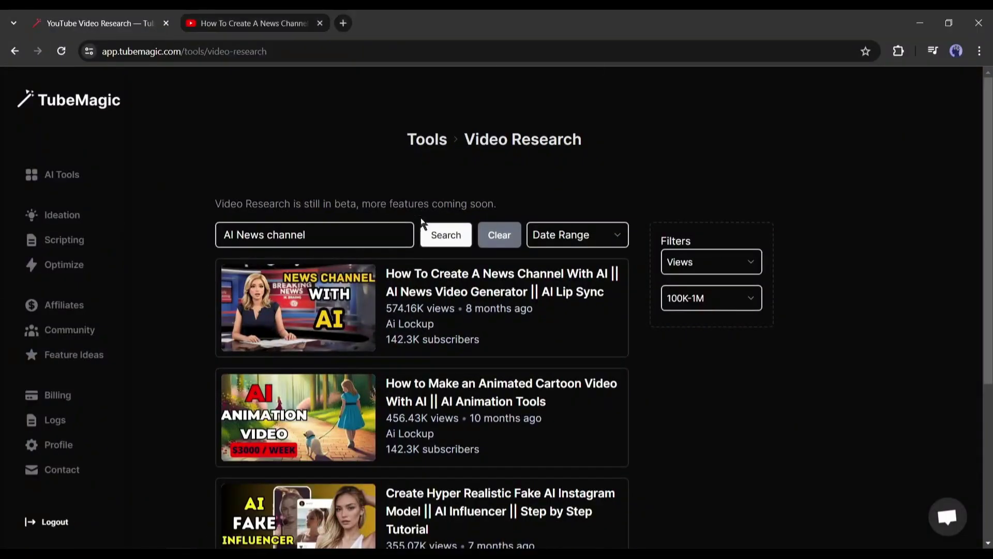
pyautogui.scroll(-4, 627, 300)
pyautogui.scroll(-1, 647, 334)
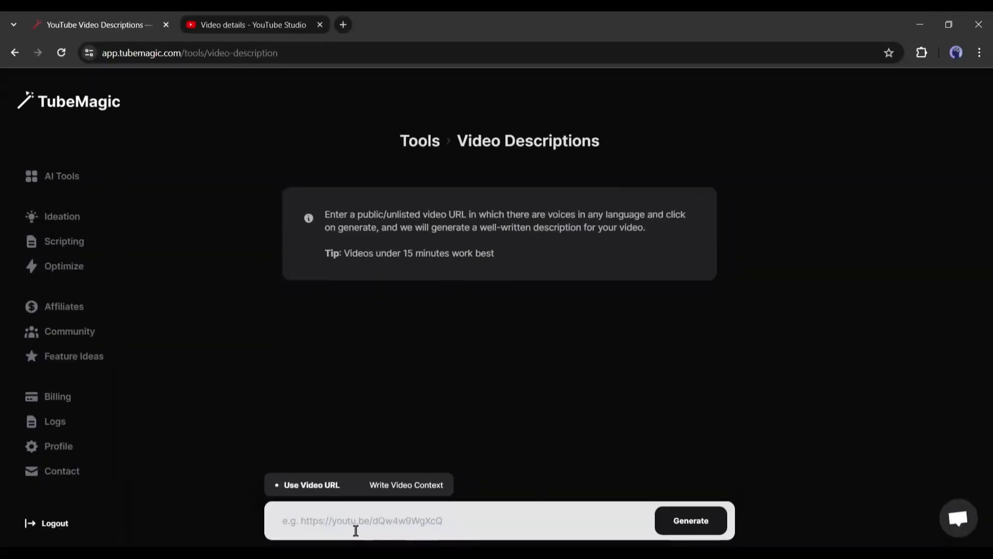
# Try generating a description from written video context.
pyautogui.click(321, 522)
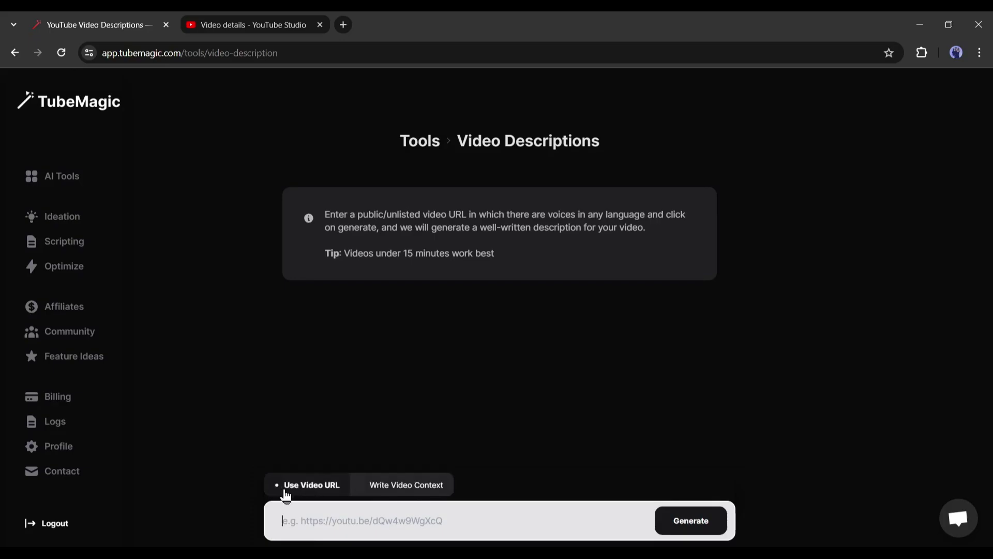
pyautogui.click(431, 485)
pyautogui.click(329, 511)
pyautogui.write('T')
pyautogui.click(683, 518)
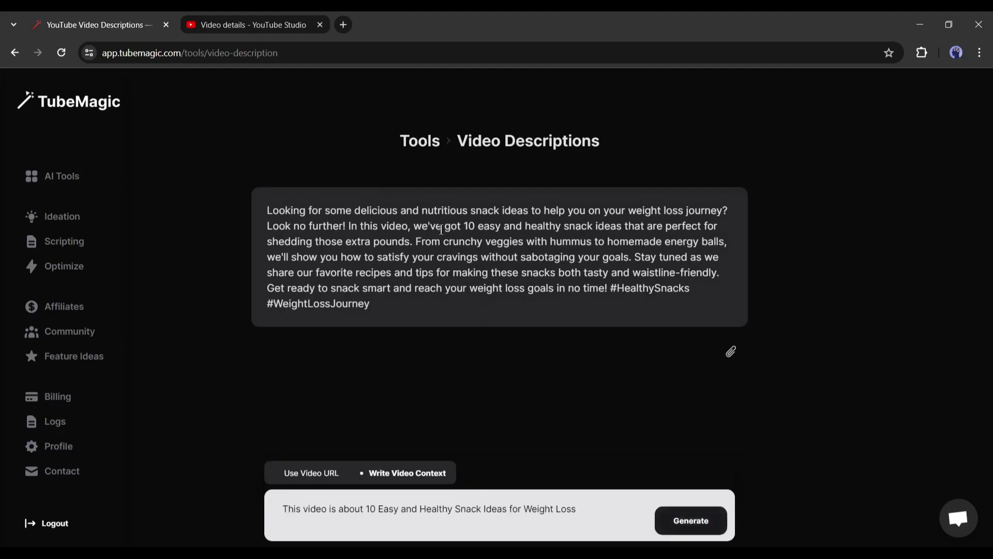
pyautogui.moveTo(437, 229); pyautogui.dragTo(672, 243)
pyautogui.click(606, 329)
# Generate a description from the snack video's link copied in YouTube Studio.
pyautogui.click(309, 482)
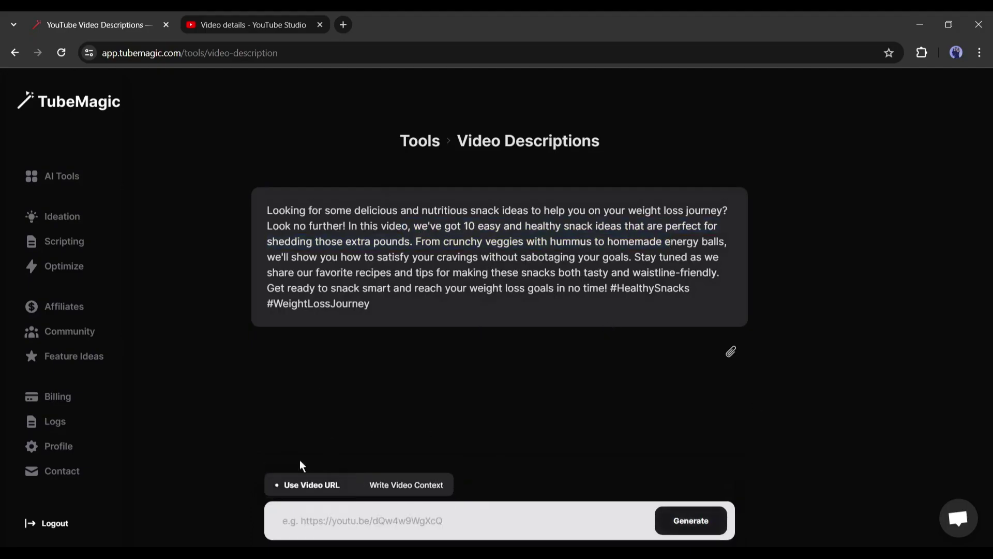
pyautogui.click(265, 21)
pyautogui.click(855, 305)
pyautogui.click(156, 24)
pyautogui.click(332, 520)
pyautogui.hotkey('ctrl', 'v')
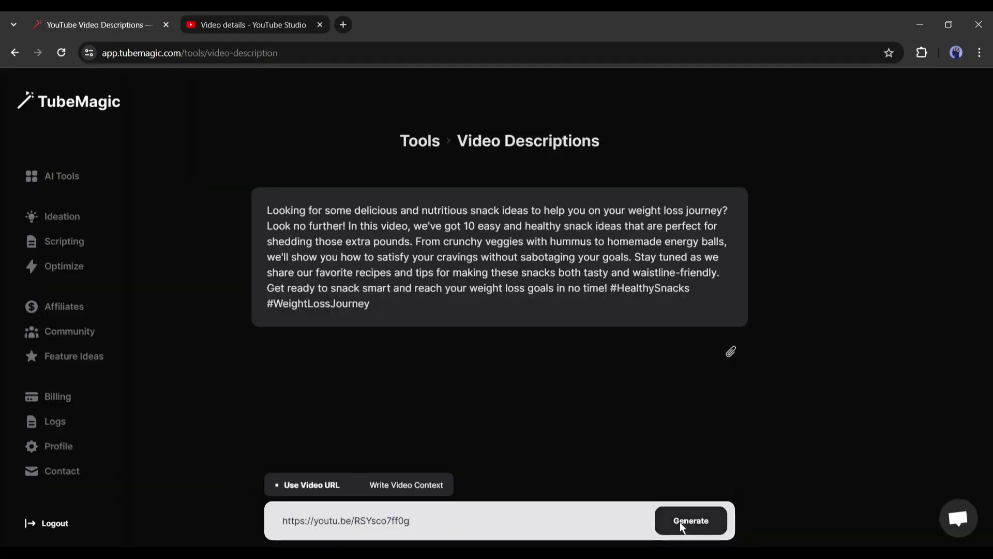
pyautogui.click(681, 524)
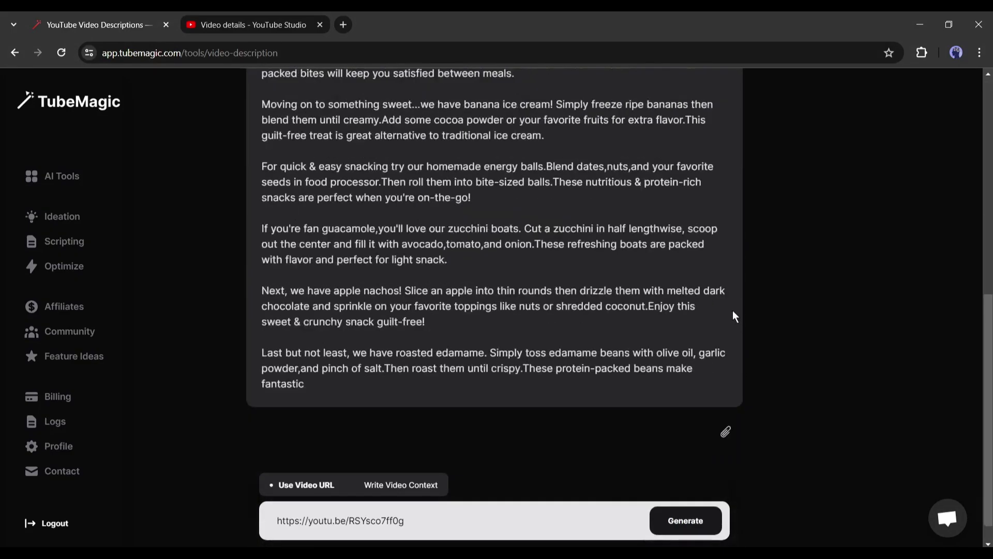
# Copy the generated snack-recipes description and scroll over the result.
pyautogui.click(720, 412)
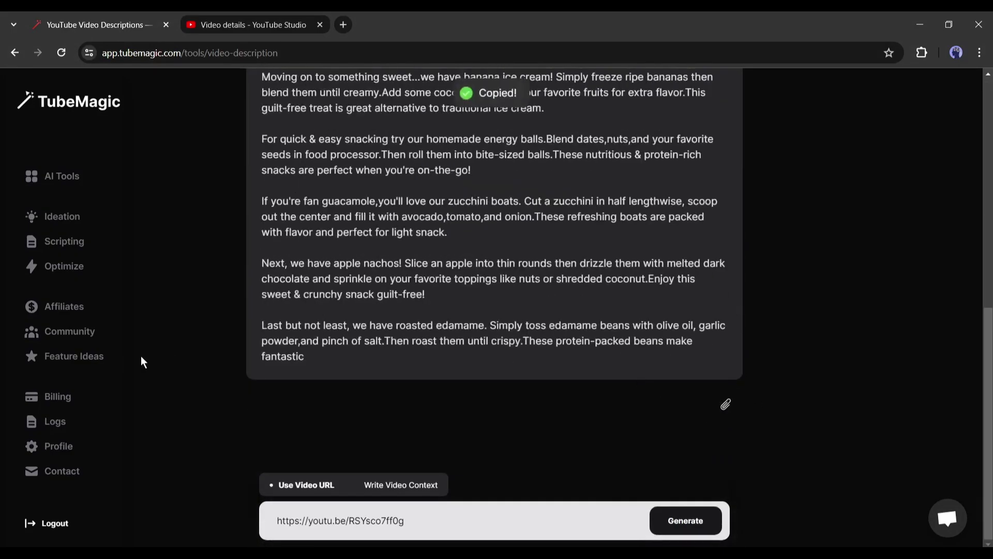
pyautogui.scroll(10, 255, 357)
pyautogui.scroll(-6, 568, 340)
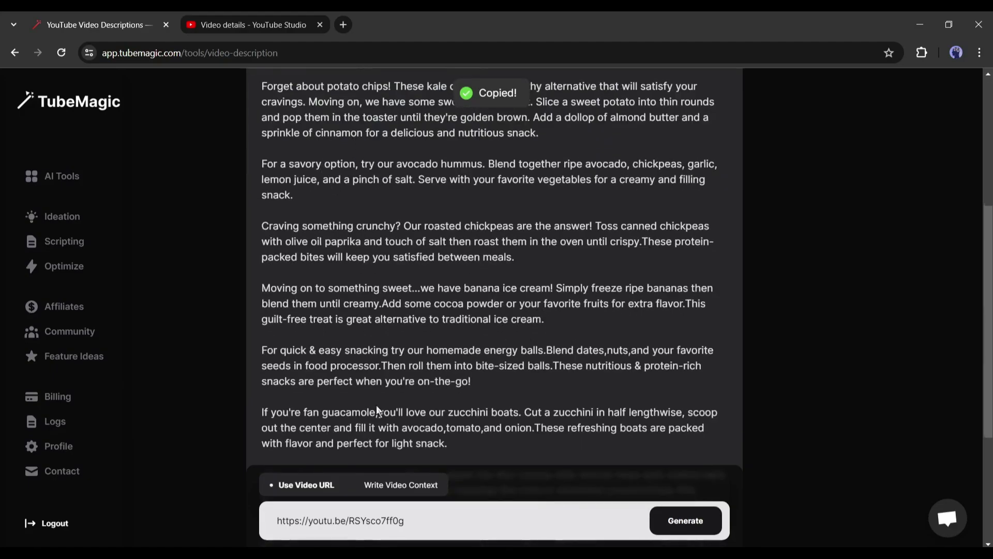
pyautogui.scroll(-3, 474, 493)
pyautogui.scroll(10, 301, 352)
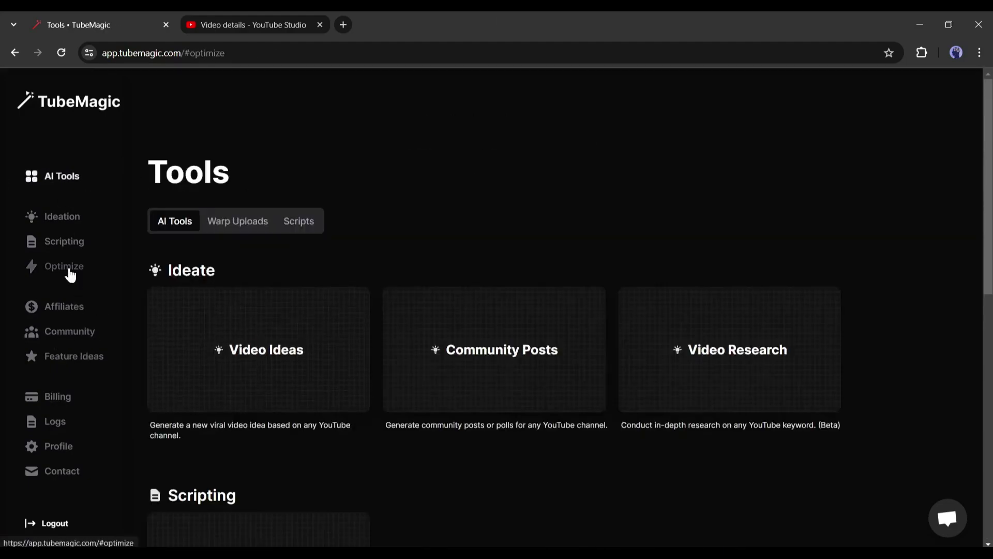
# Generate healthy-snack tags in Video Tags from the snack video's YouTube link, then return to Upload & Optimize.
pyautogui.click(65, 267)
pyautogui.click(297, 450)
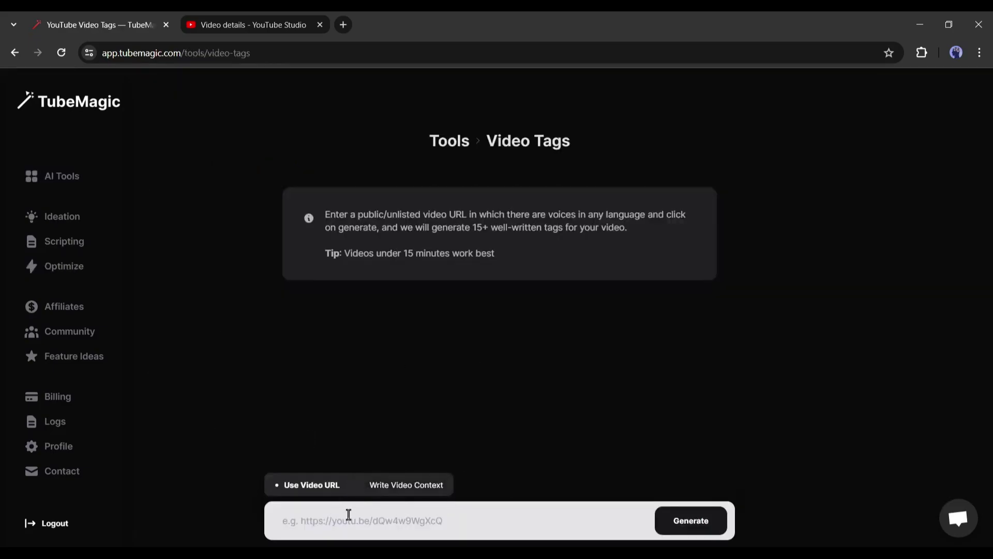
pyautogui.click(228, 20)
pyautogui.click(857, 304)
pyautogui.click(76, 20)
pyautogui.click(292, 515)
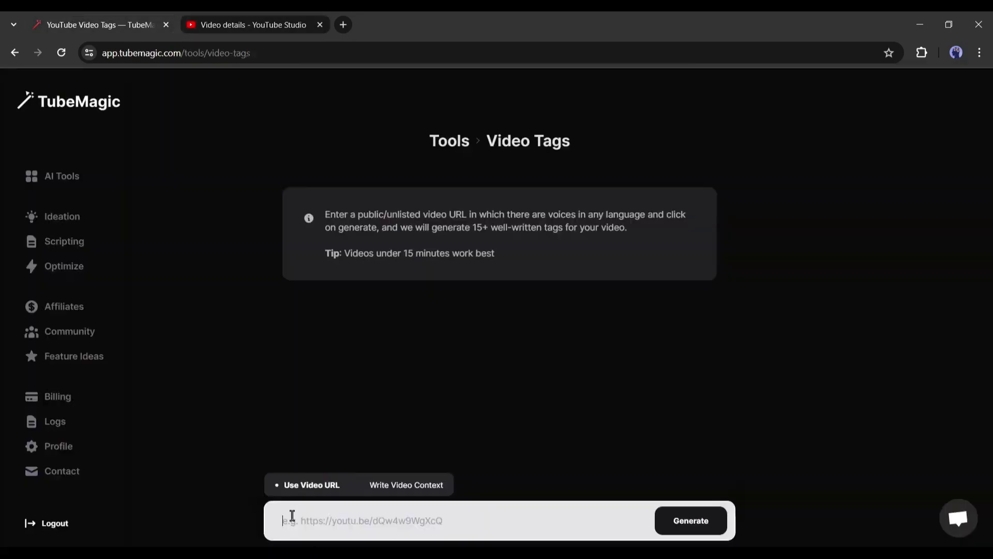
pyautogui.click(700, 524)
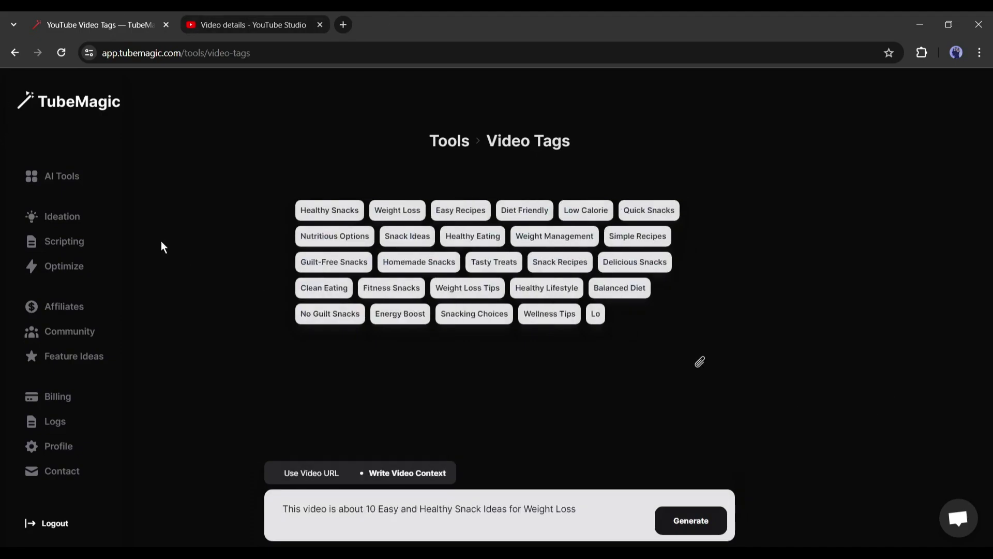
pyautogui.click(67, 273)
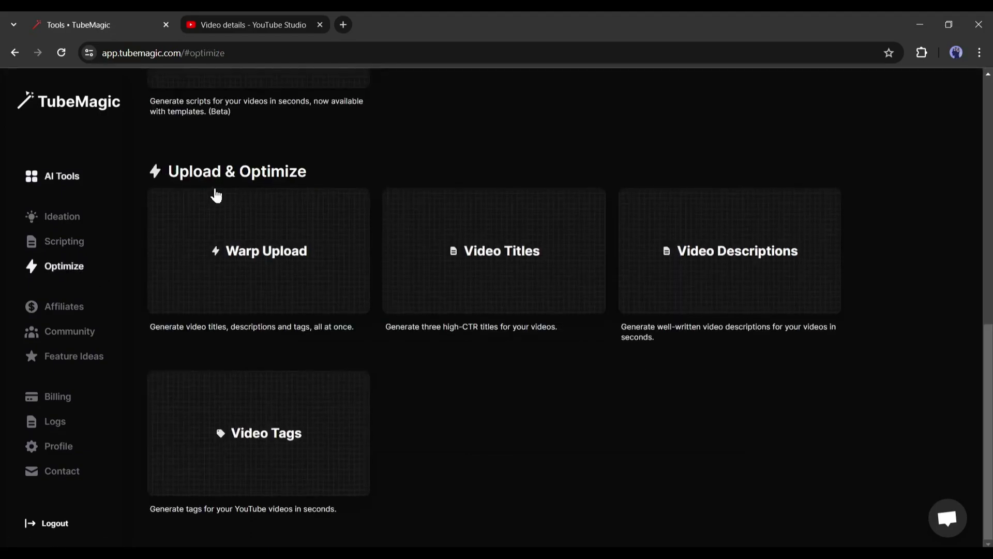
# Create a Warp Upload project from the snack video's YouTube link and generate it.
pyautogui.click(272, 263)
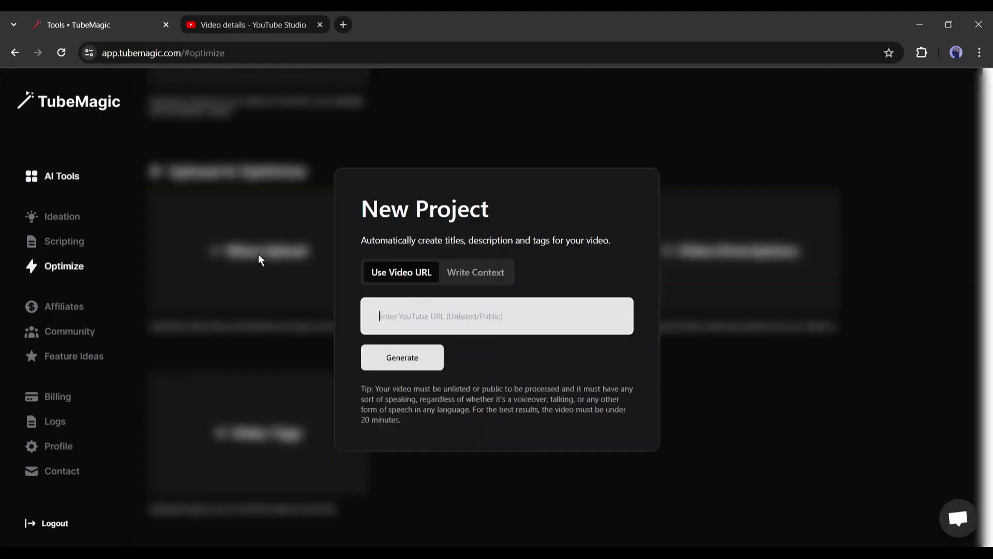
pyautogui.click(476, 274)
pyautogui.click(401, 265)
pyautogui.click(284, 21)
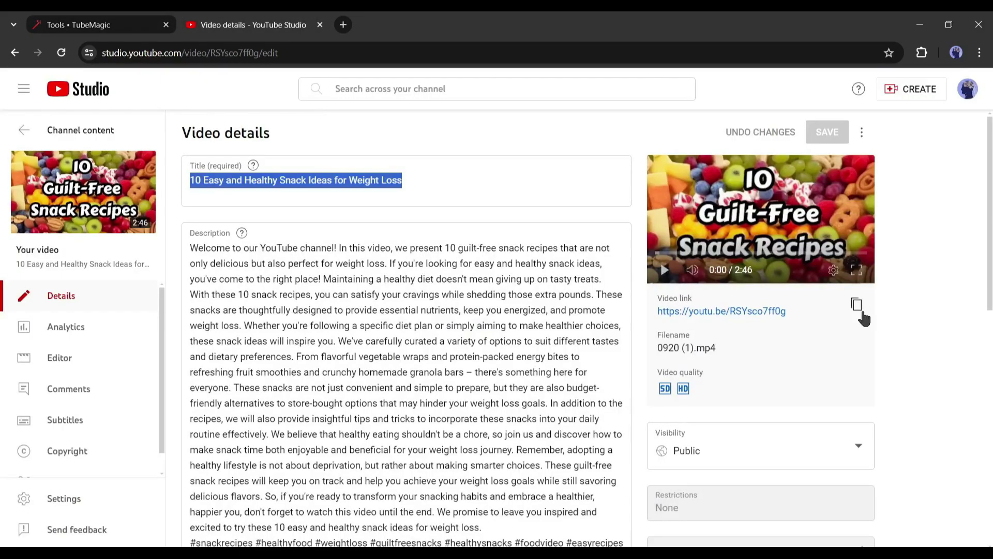
pyautogui.click(858, 306)
pyautogui.hotkey('ctrl', 'Tab')
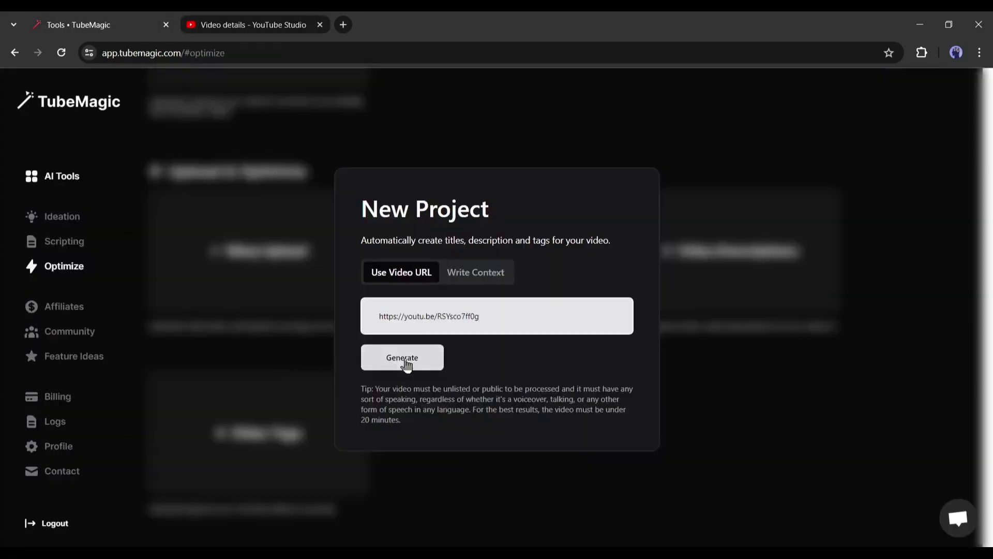
pyautogui.click(406, 362)
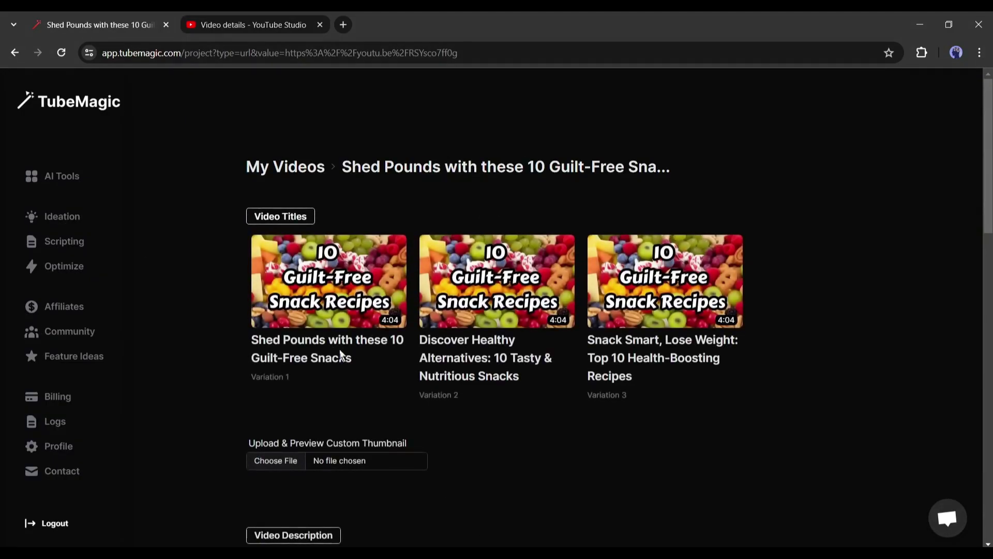
# Scroll through the generated three titles, description and tags.
pyautogui.scroll(-6, 288, 261)
pyautogui.scroll(-7, 288, 264)
pyautogui.scroll(-8, 288, 267)
pyautogui.scroll(10, 740, 513)
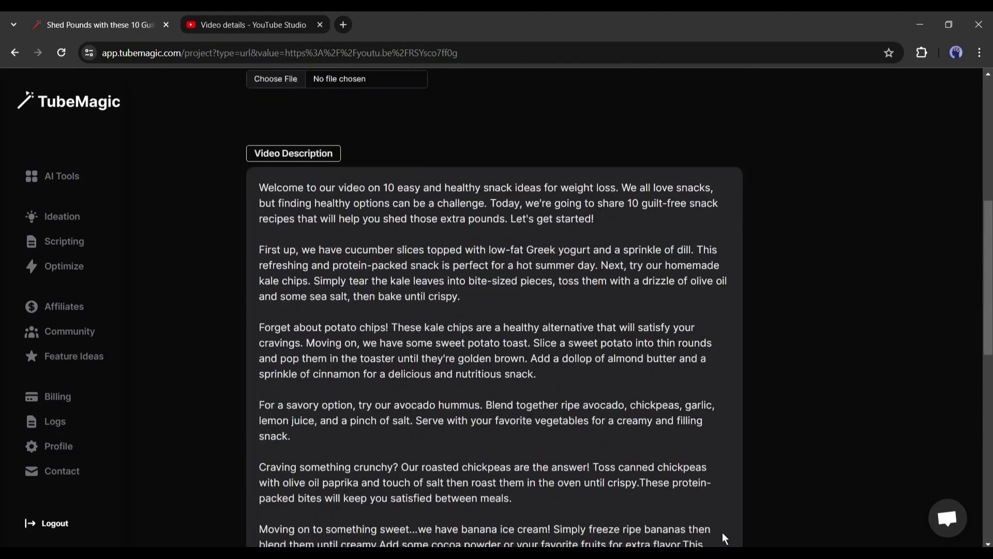
pyautogui.scroll(8, 750, 414)
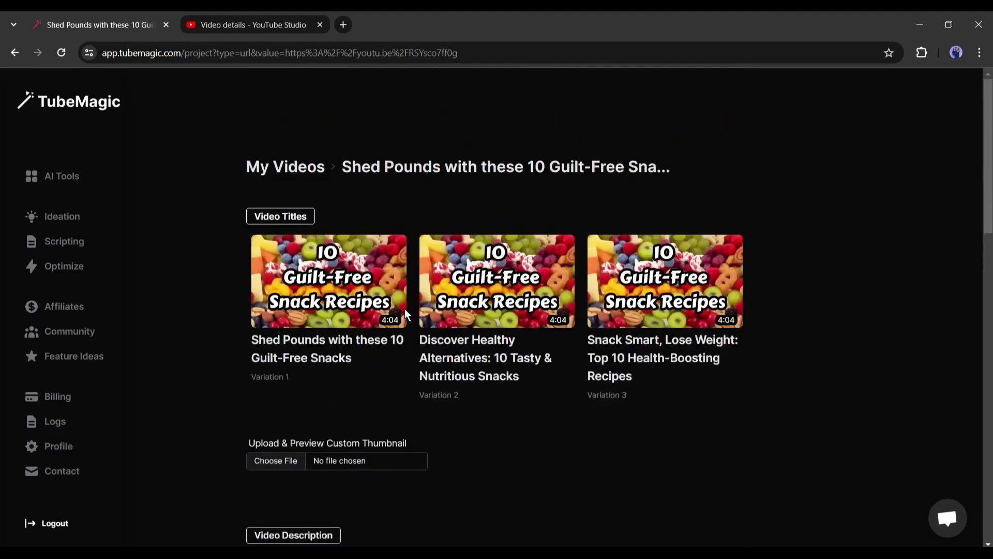
pyautogui.scroll(-20, 572, 337)
pyautogui.scroll(3, 579, 384)
pyautogui.scroll(10, 578, 384)
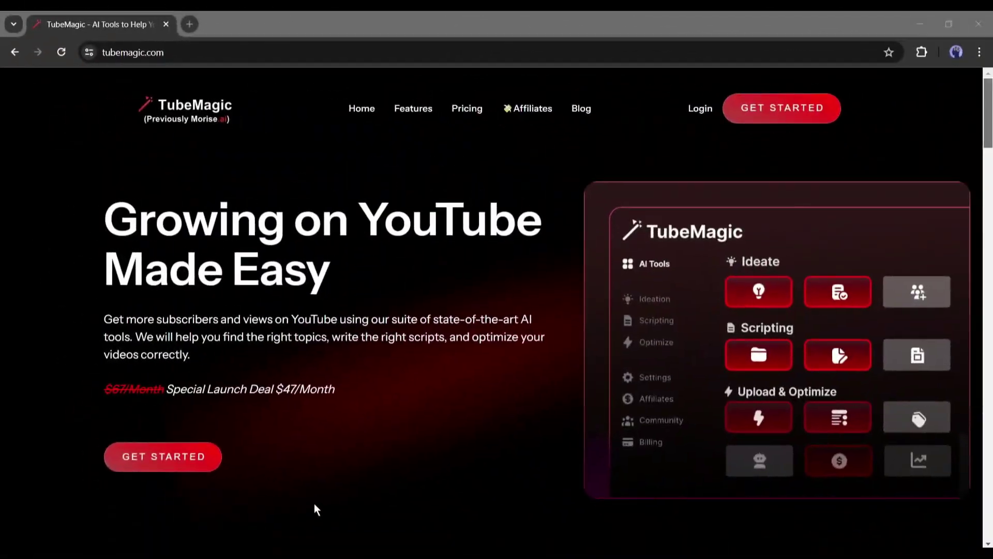
# Scroll down the Logs table of earlier generations.
pyautogui.scroll(-2, 386, 273)
pyautogui.scroll(-10, 386, 273)
pyautogui.scroll(-5, 386, 273)
pyautogui.scroll(-3, 386, 273)
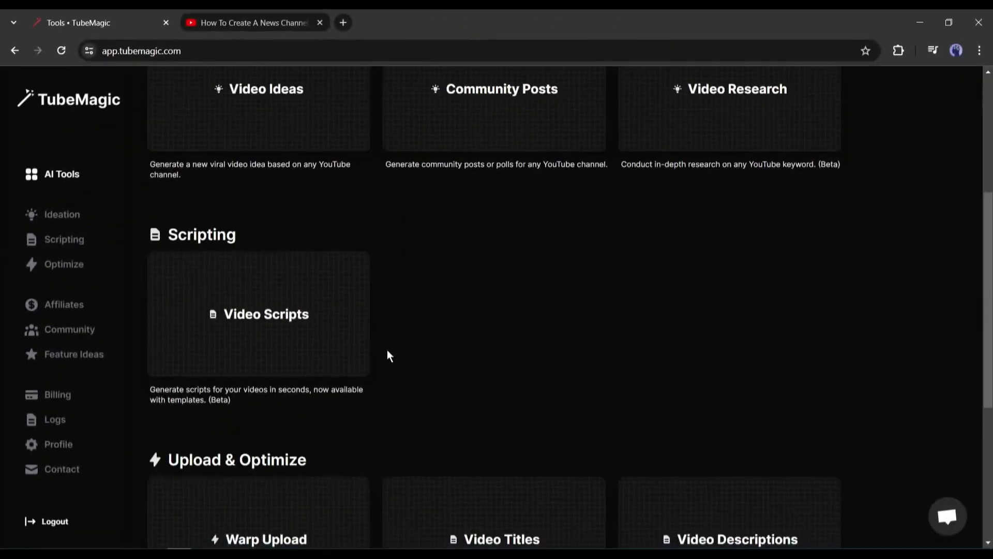
pyautogui.scroll(-5, 596, 220)
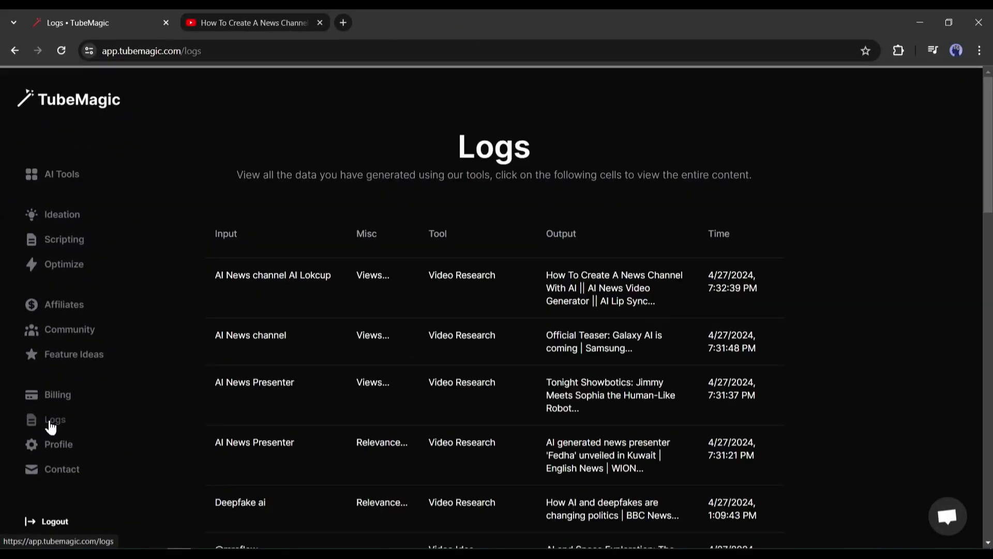
pyautogui.scroll(-5, 401, 366)
pyautogui.scroll(-5, 397, 408)
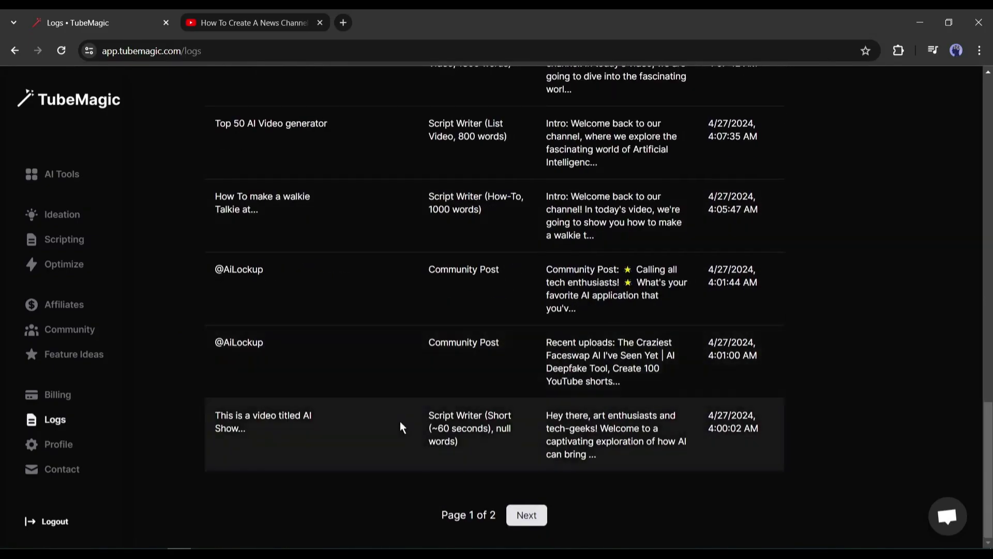
# View the last script, recent-uploads post, community post and walkie-talkie script log entries.
pyautogui.click(573, 431)
pyautogui.click(794, 312)
pyautogui.click(730, 326)
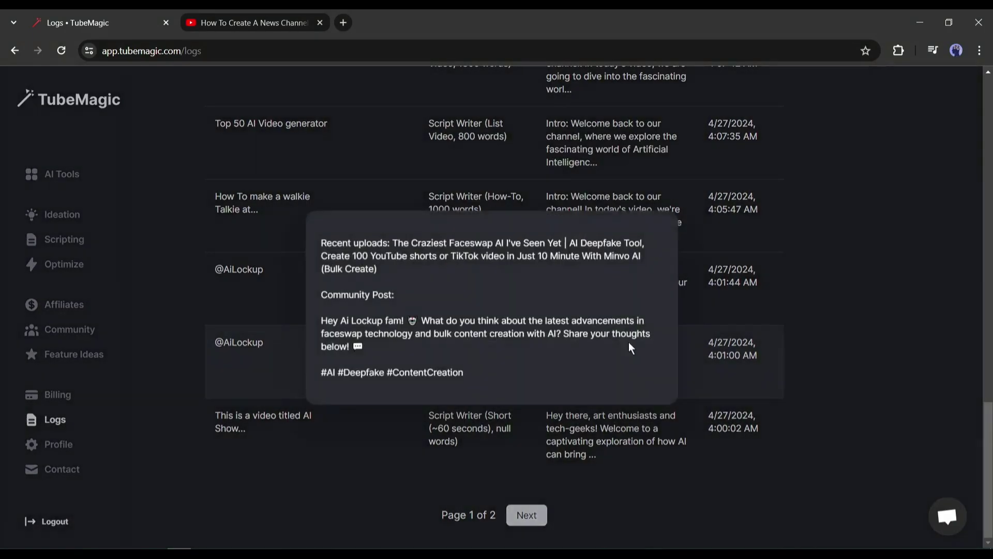
pyautogui.click(659, 316)
pyautogui.scroll(2, 600, 300)
pyautogui.click(752, 326)
pyautogui.click(635, 337)
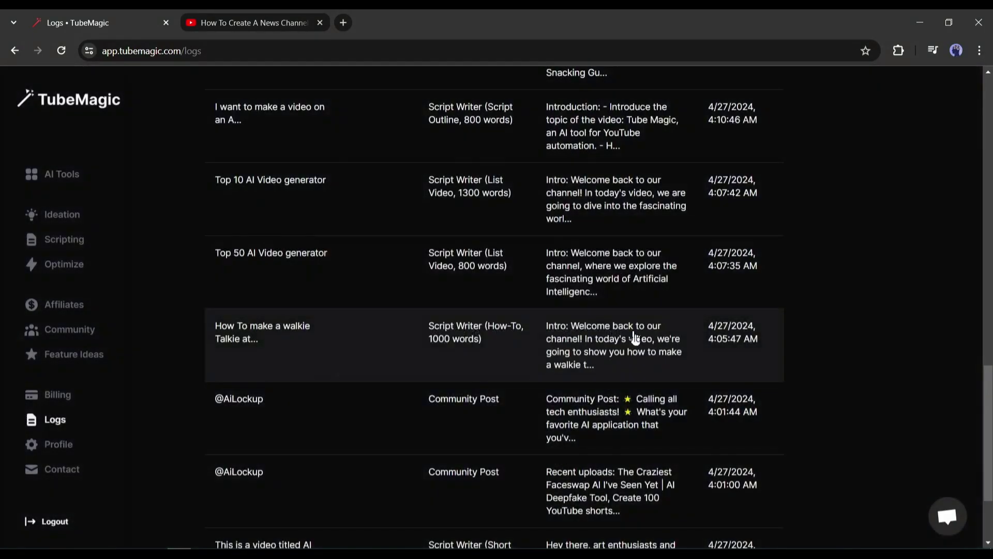
pyautogui.click(688, 342)
pyautogui.scroll(5, 581, 410)
pyautogui.scroll(3, 264, 524)
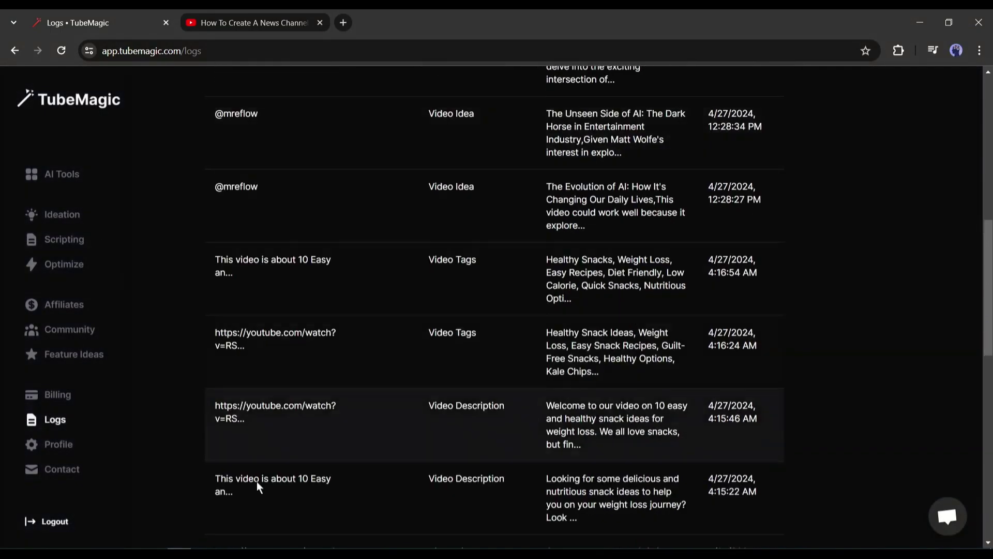
pyautogui.scroll(1, 264, 524)
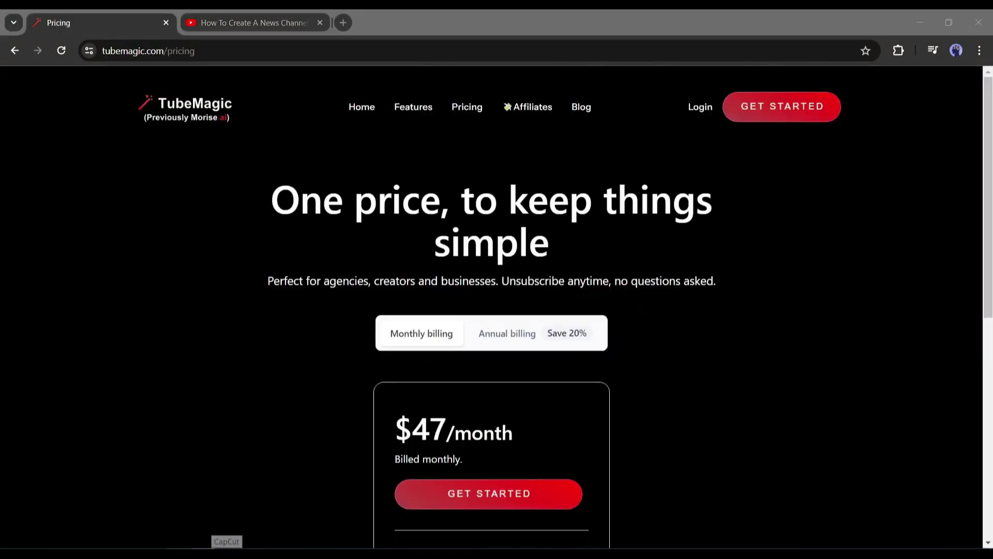
# Scroll through TubeMagic's pricing plans and briefly highlight the monthly price.
pyautogui.click(226, 549)
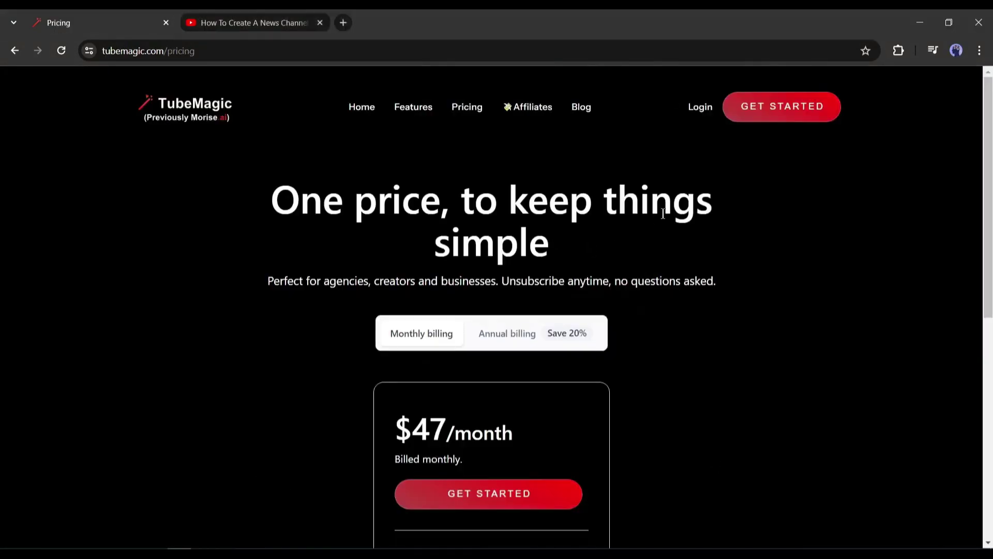
pyautogui.scroll(-4, 667, 217)
pyautogui.scroll(-2, 678, 238)
pyautogui.scroll(-2, 687, 265)
pyautogui.scroll(7, 685, 284)
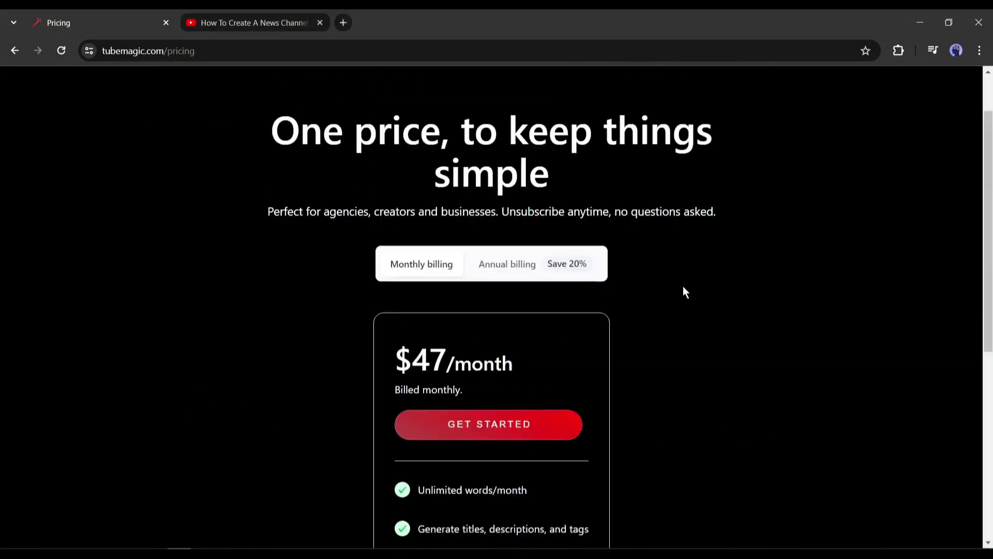
pyautogui.scroll(1, 683, 287)
pyautogui.scroll(-2, 414, 280)
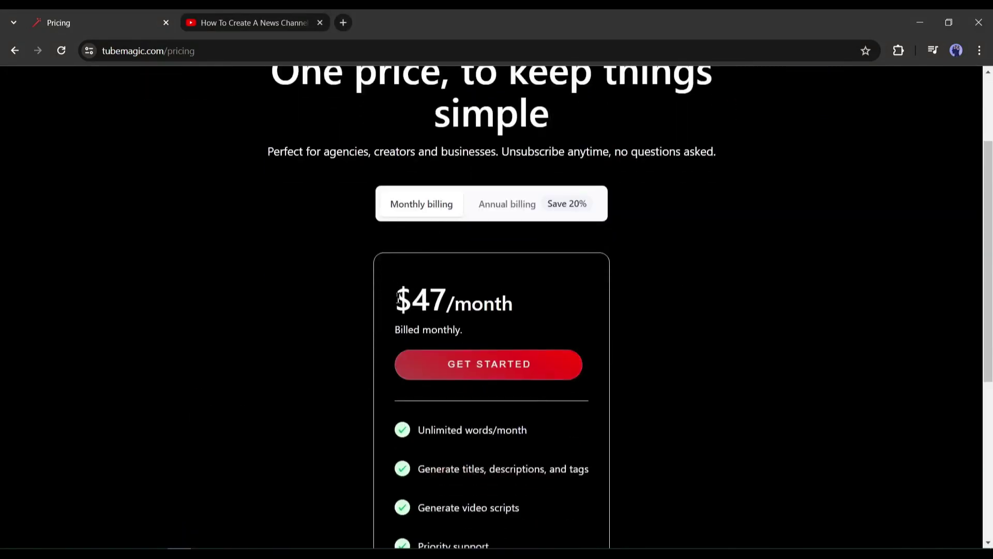
pyautogui.moveTo(473, 301); pyautogui.dragTo(523, 303)
pyautogui.click(523, 302)
pyautogui.scroll(-3, 495, 357)
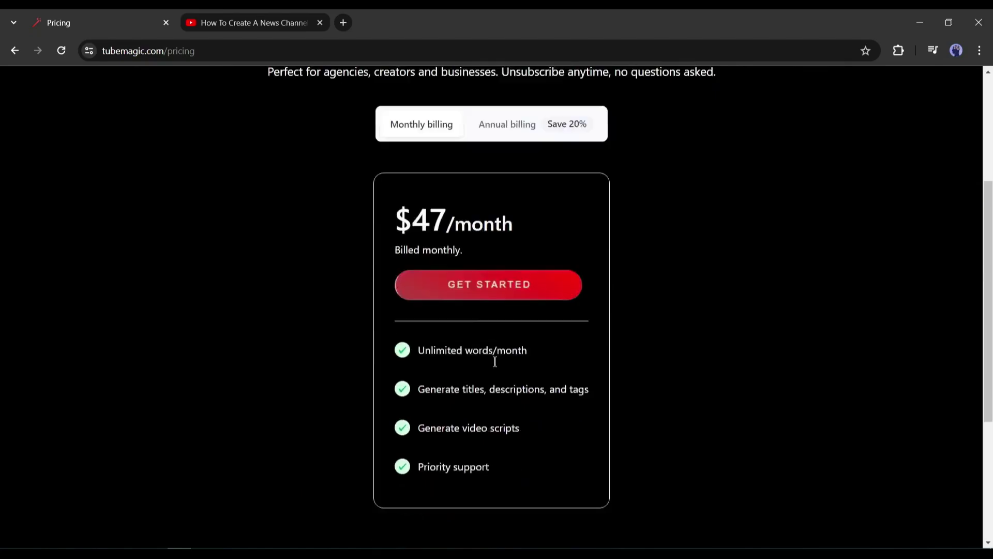
pyautogui.scroll(3, 567, 160)
# Switch pricing to annual billing and highlight the $37/month plan, billed $444 yearly.
pyautogui.click(513, 218)
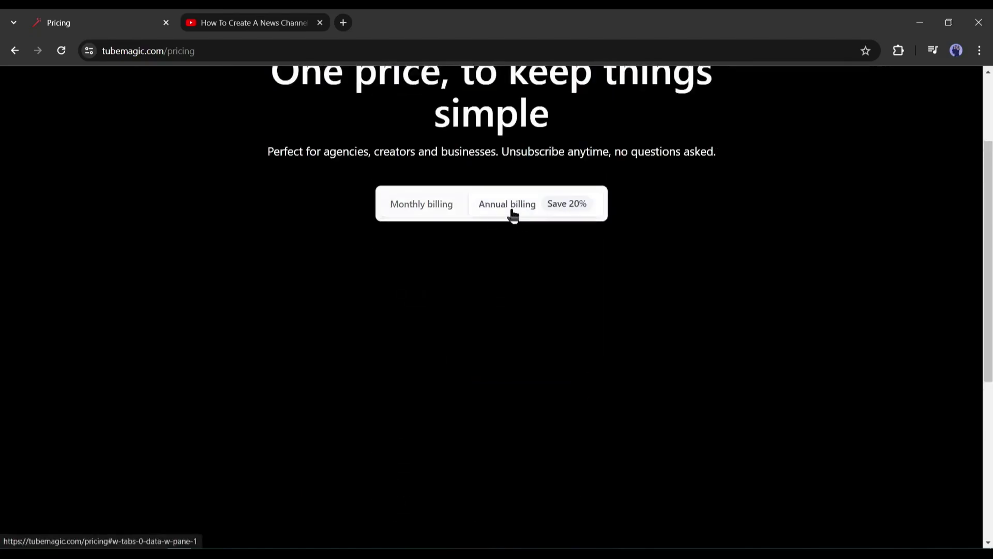
pyautogui.scroll(-1, 416, 254)
pyautogui.moveTo(407, 241); pyautogui.dragTo(520, 241)
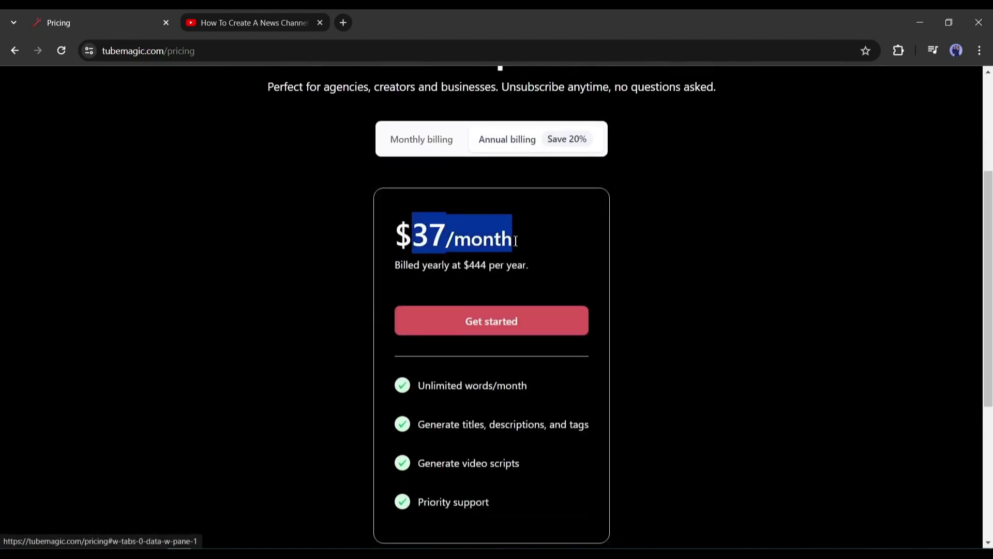
pyautogui.click(428, 270)
pyautogui.scroll(-1, 448, 434)
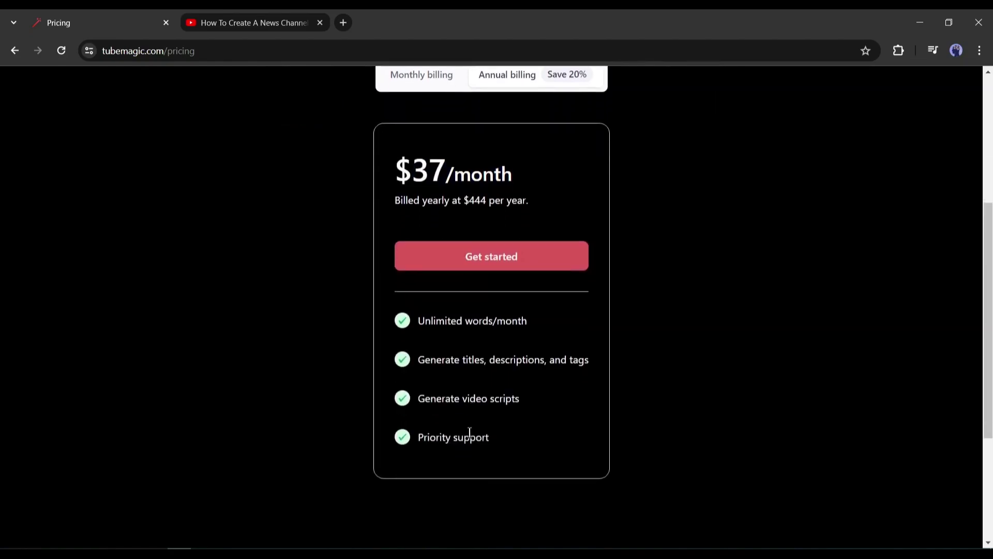
pyautogui.scroll(-1, 469, 433)
pyautogui.scroll(2, 524, 418)
pyautogui.scroll(3, 492, 412)
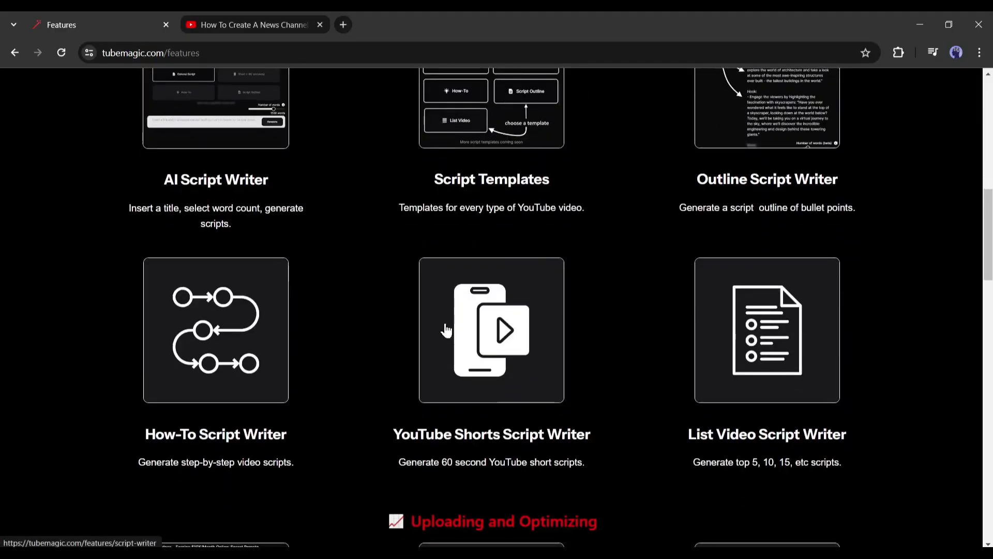
pyautogui.scroll(-1, 426, 328)
pyautogui.scroll(-1, 337, 350)
pyautogui.scroll(-1, 334, 326)
pyautogui.scroll(-3, 446, 372)
pyautogui.scroll(-3, 446, 373)
pyautogui.scroll(-2, 380, 471)
pyautogui.scroll(-3, 390, 474)
pyautogui.scroll(-1, 440, 441)
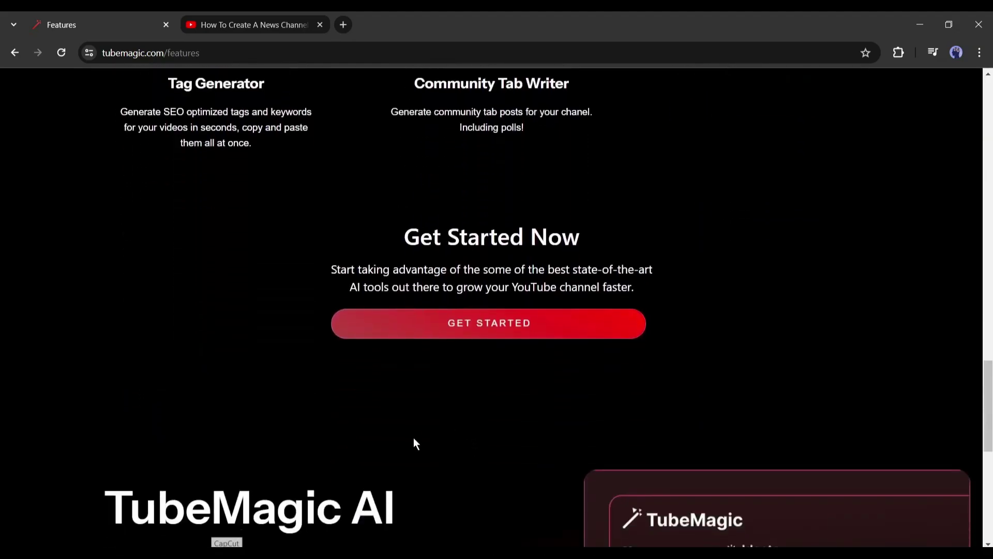
pyautogui.scroll(-4, 410, 444)
pyautogui.scroll(-1, 410, 444)
pyautogui.scroll(-1, 410, 446)
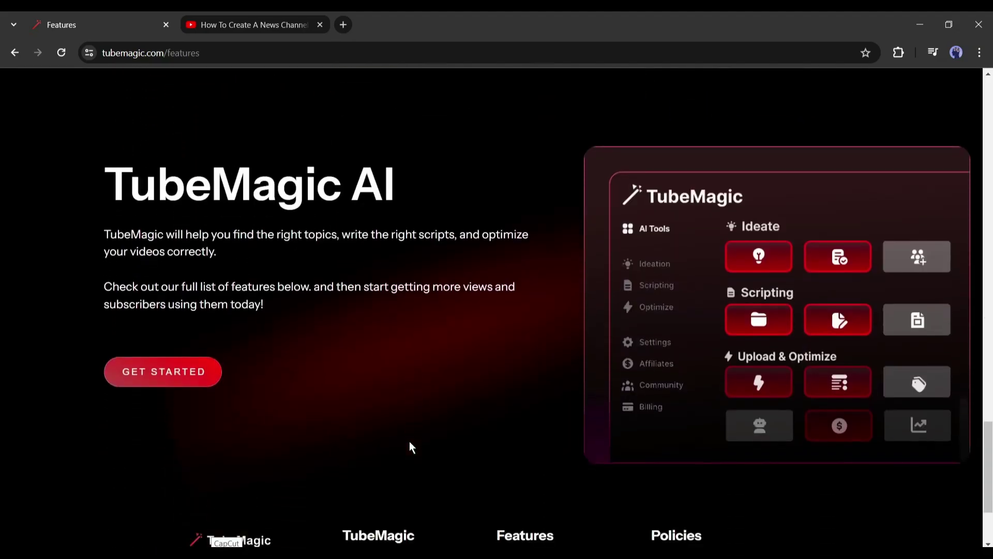